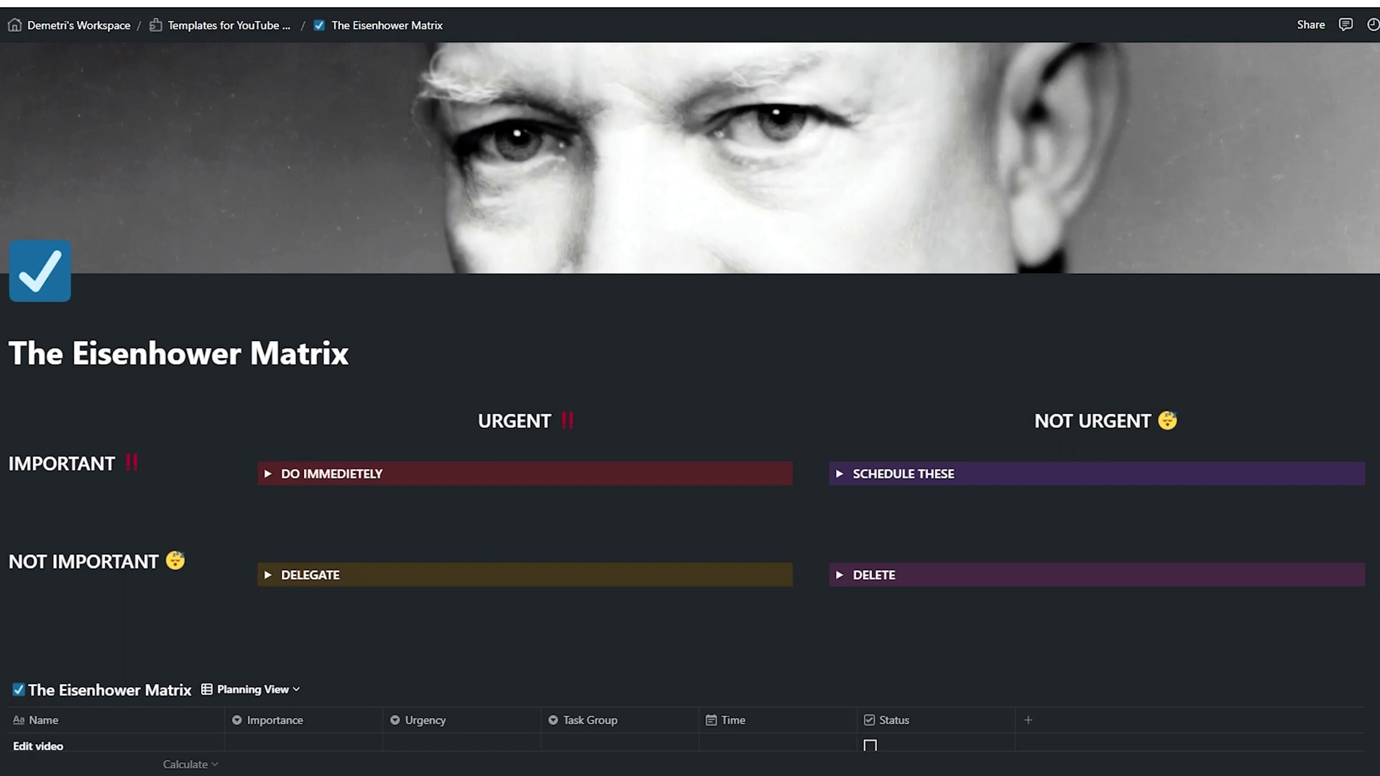
Bring Notion to the front and expand the Do Immediately quadrant to show its tasks
scroll(689, 388, "down", 2)
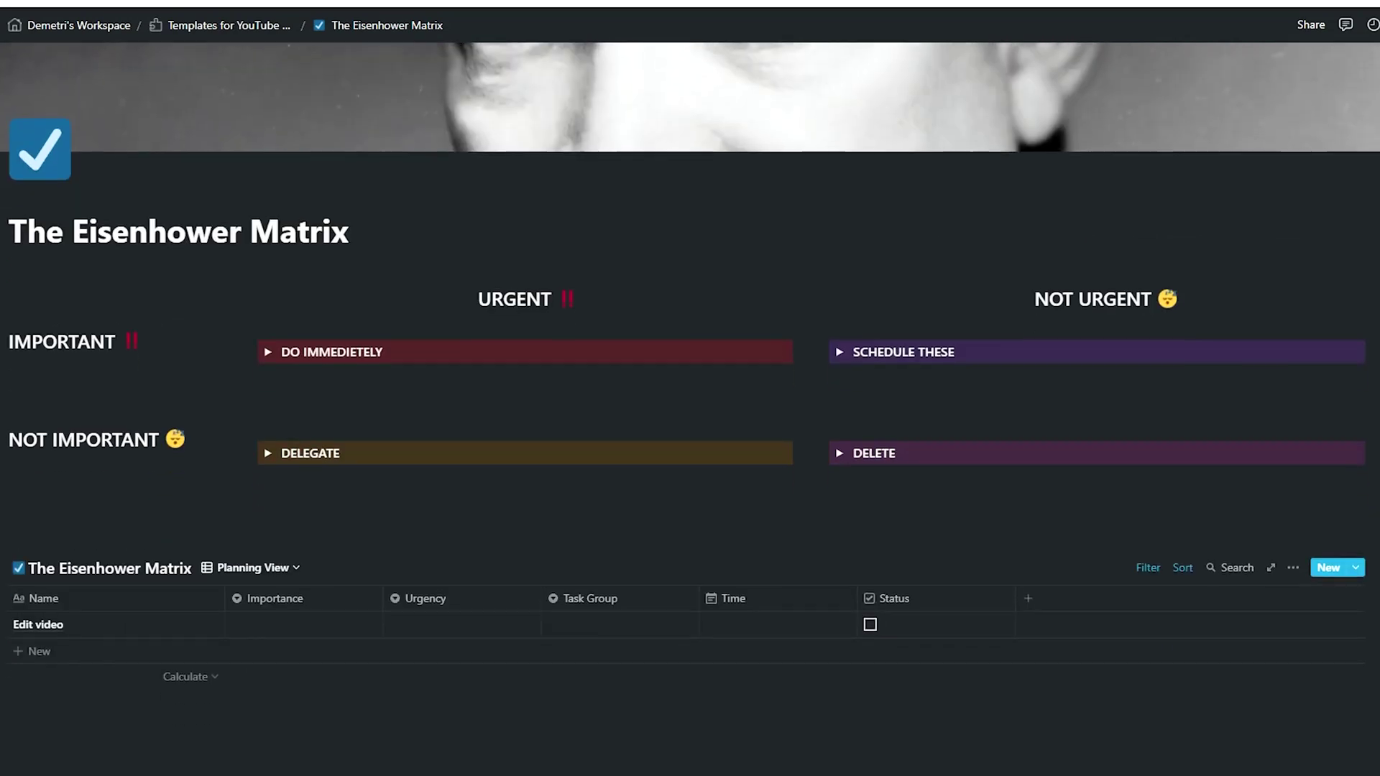
scroll(689, 388, "up", 2)
scroll(690, 389, "down", 1)
scroll(690, 388, "down", 3)
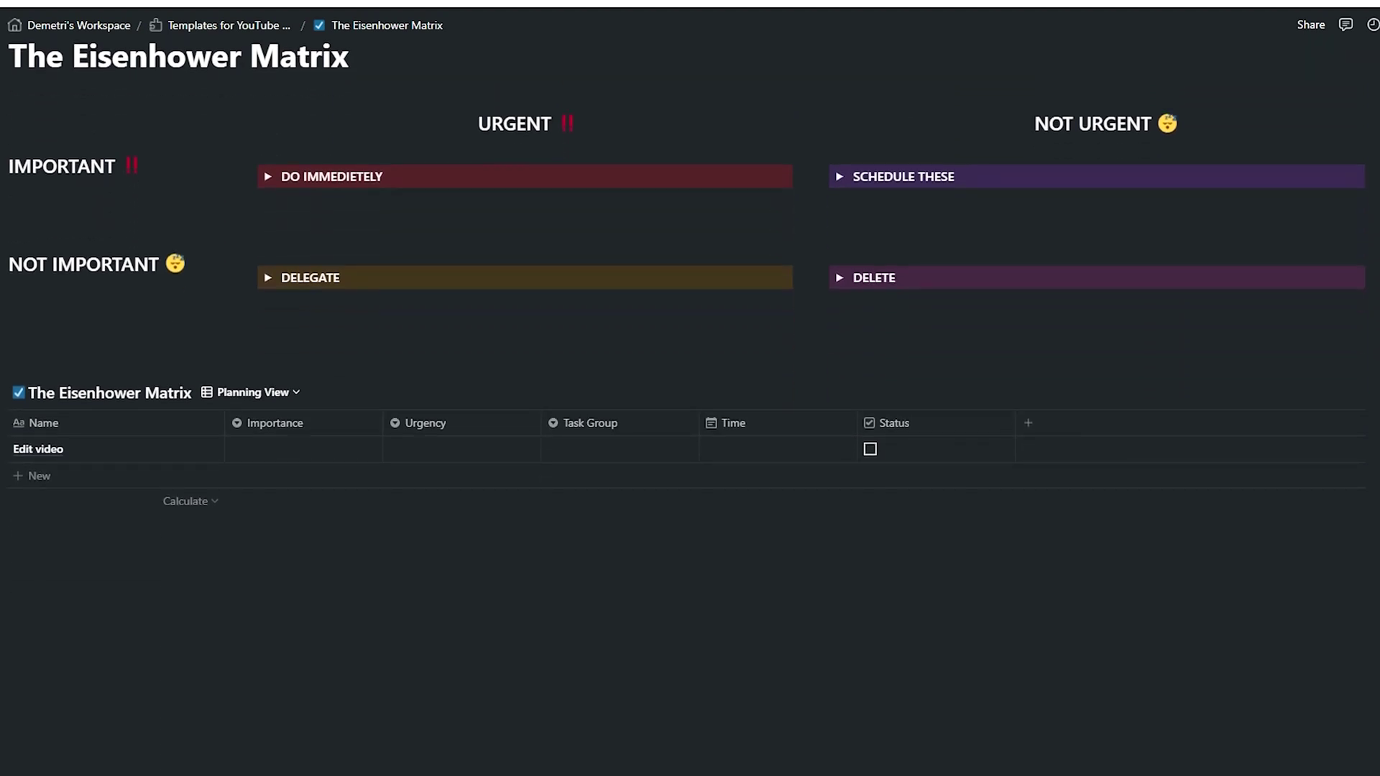
scroll(690, 388, "up", 4)
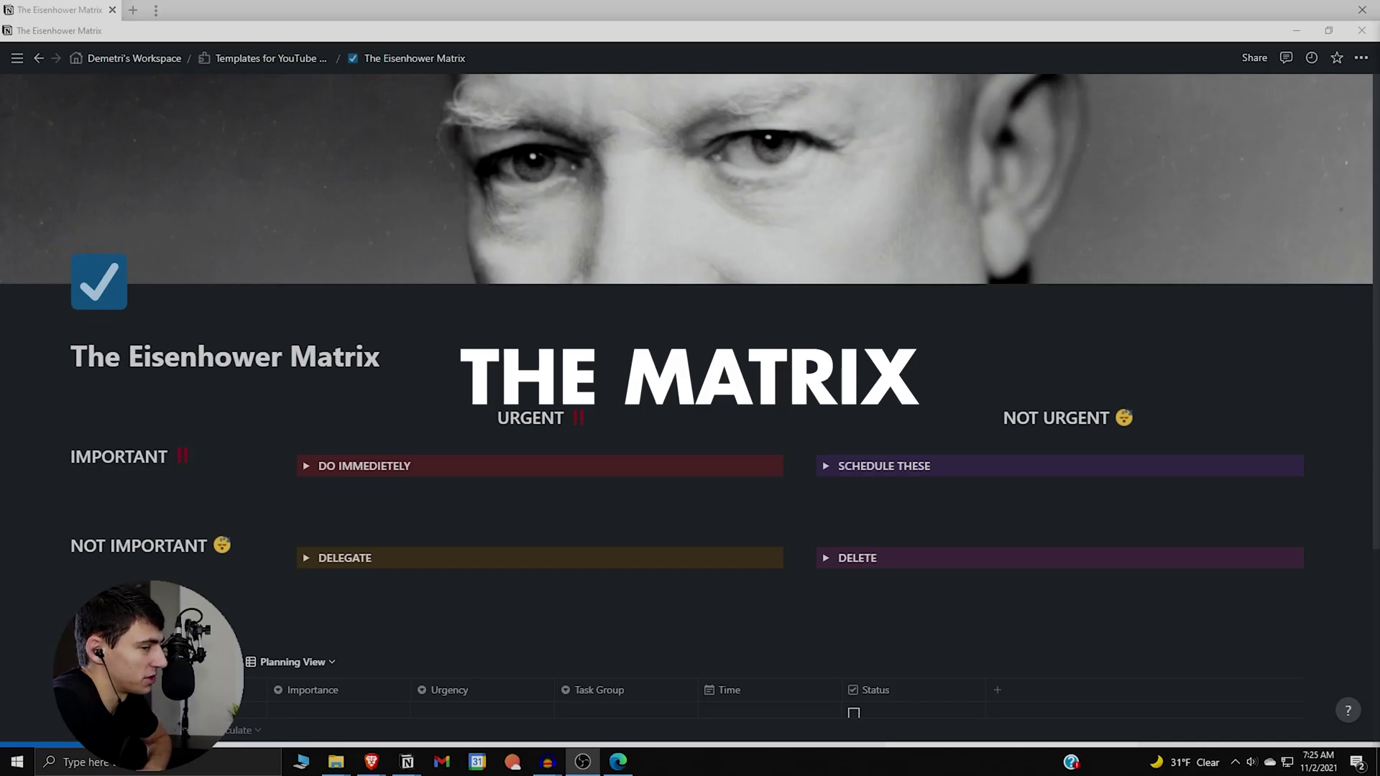
key("alt+Tab")
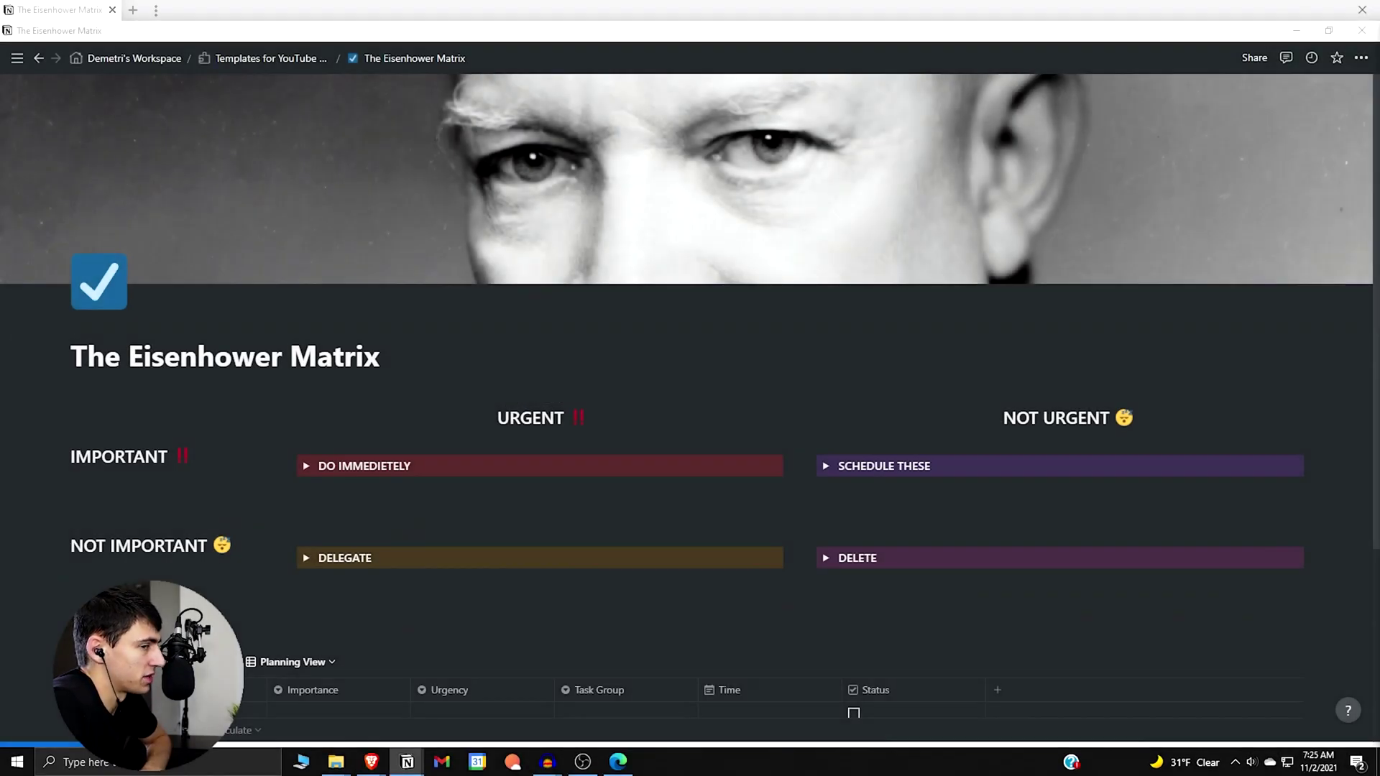
scroll(835, 439, "down", 1)
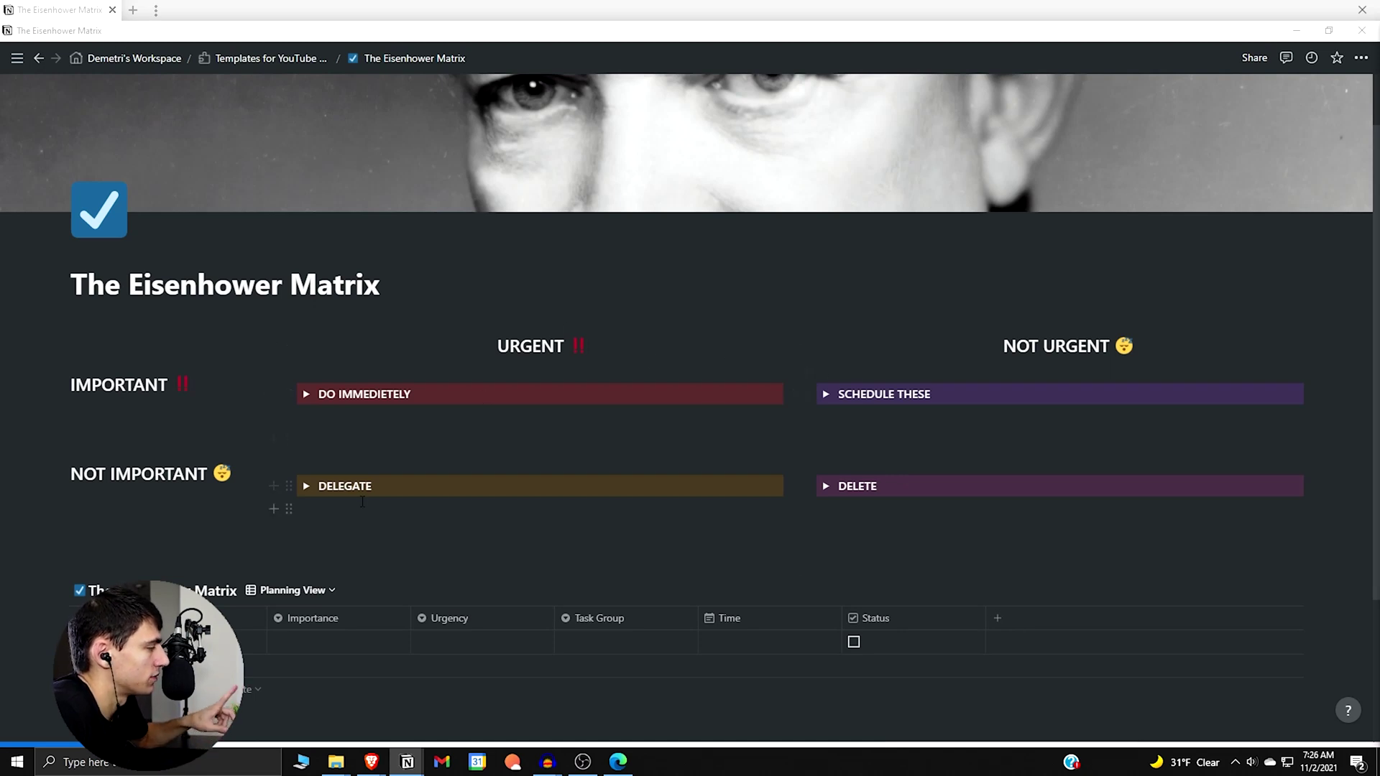
scroll(940, 475, "down", 1)
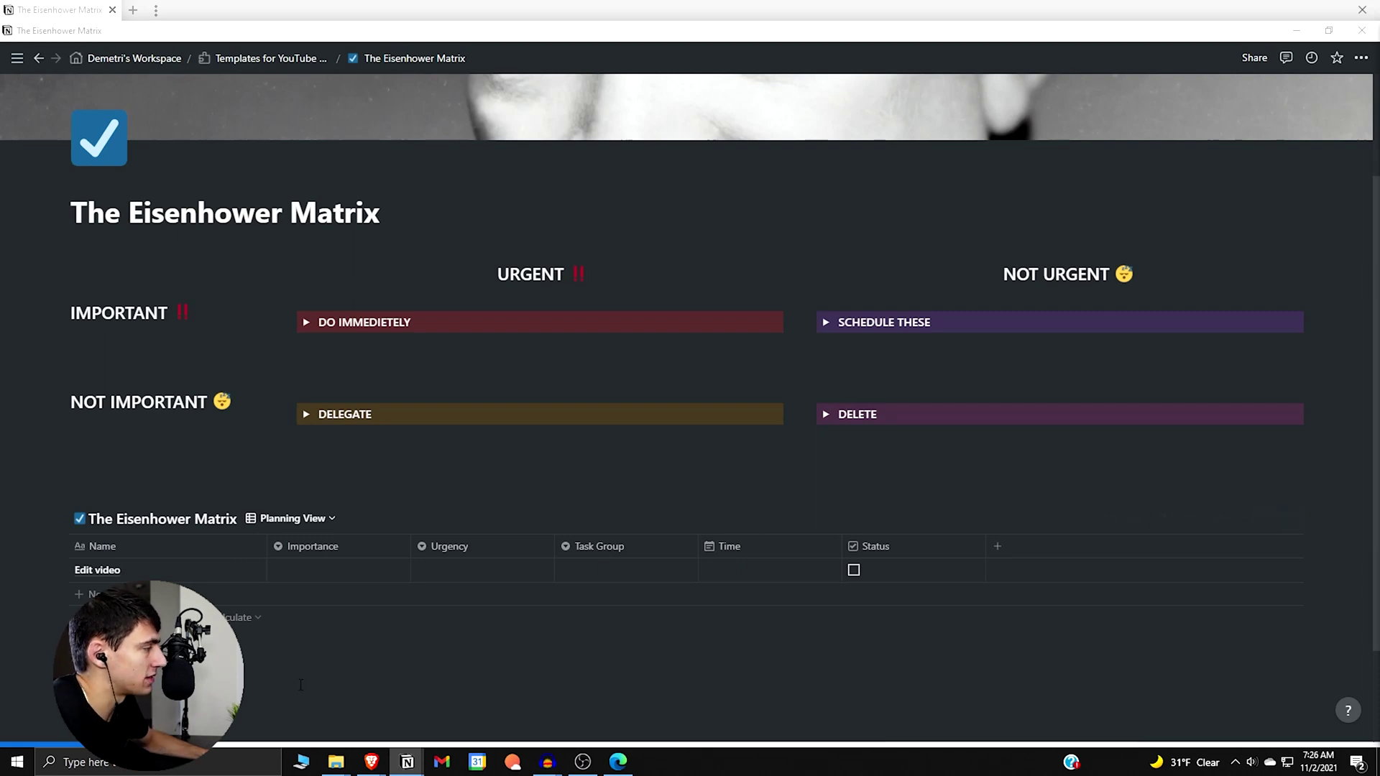
left_click(306, 322)
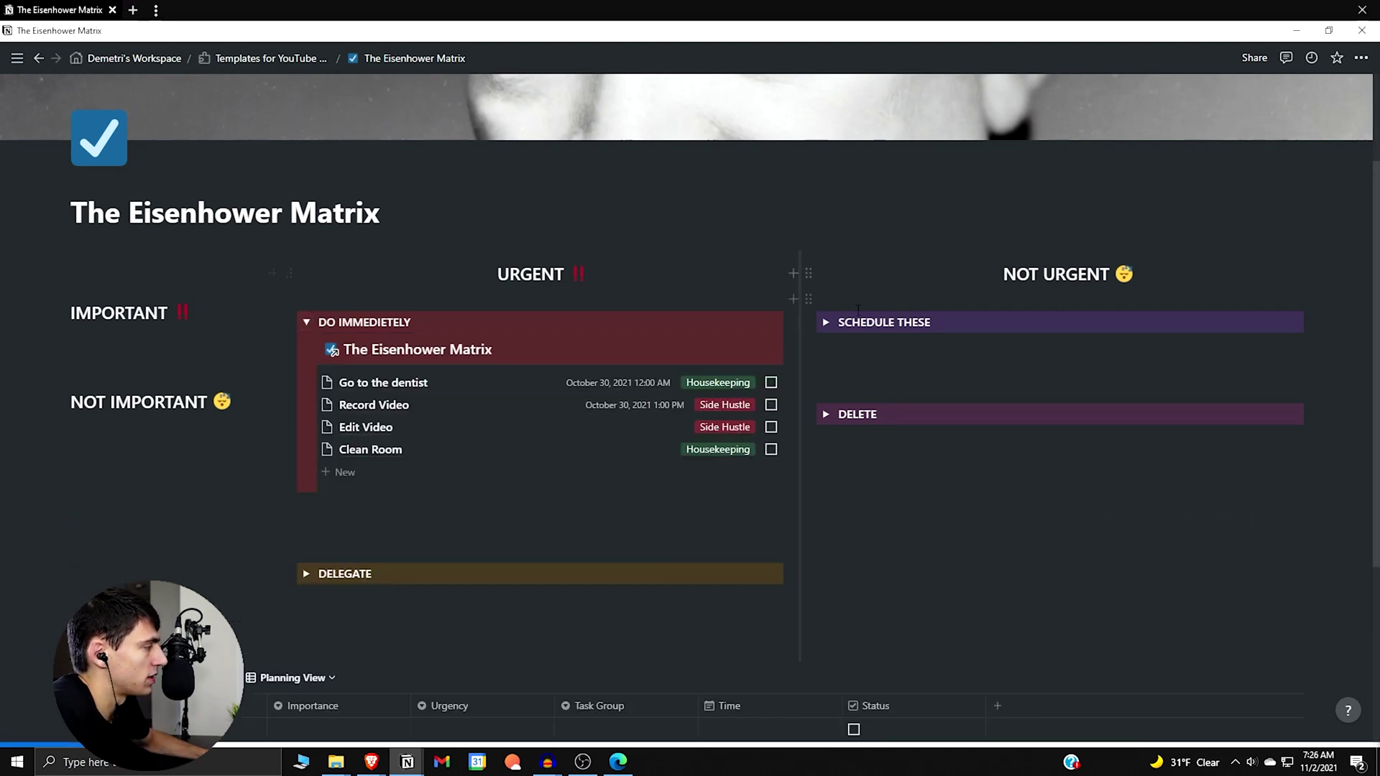
Expand the Schedule These and Delete quadrants to reveal their task lists
left_click(825, 321)
scroll(827, 431, "down", 1)
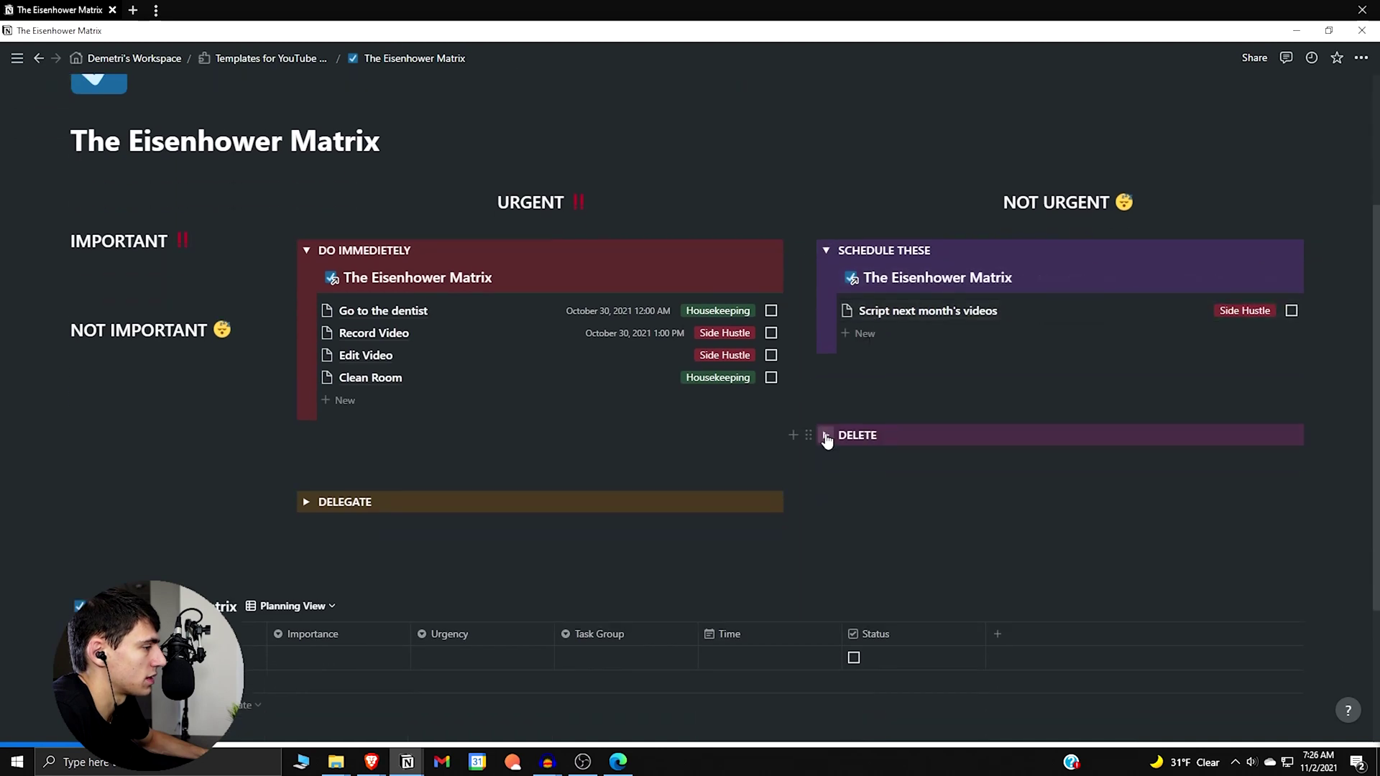
left_click(826, 436)
scroll(826, 440, "down", 2)
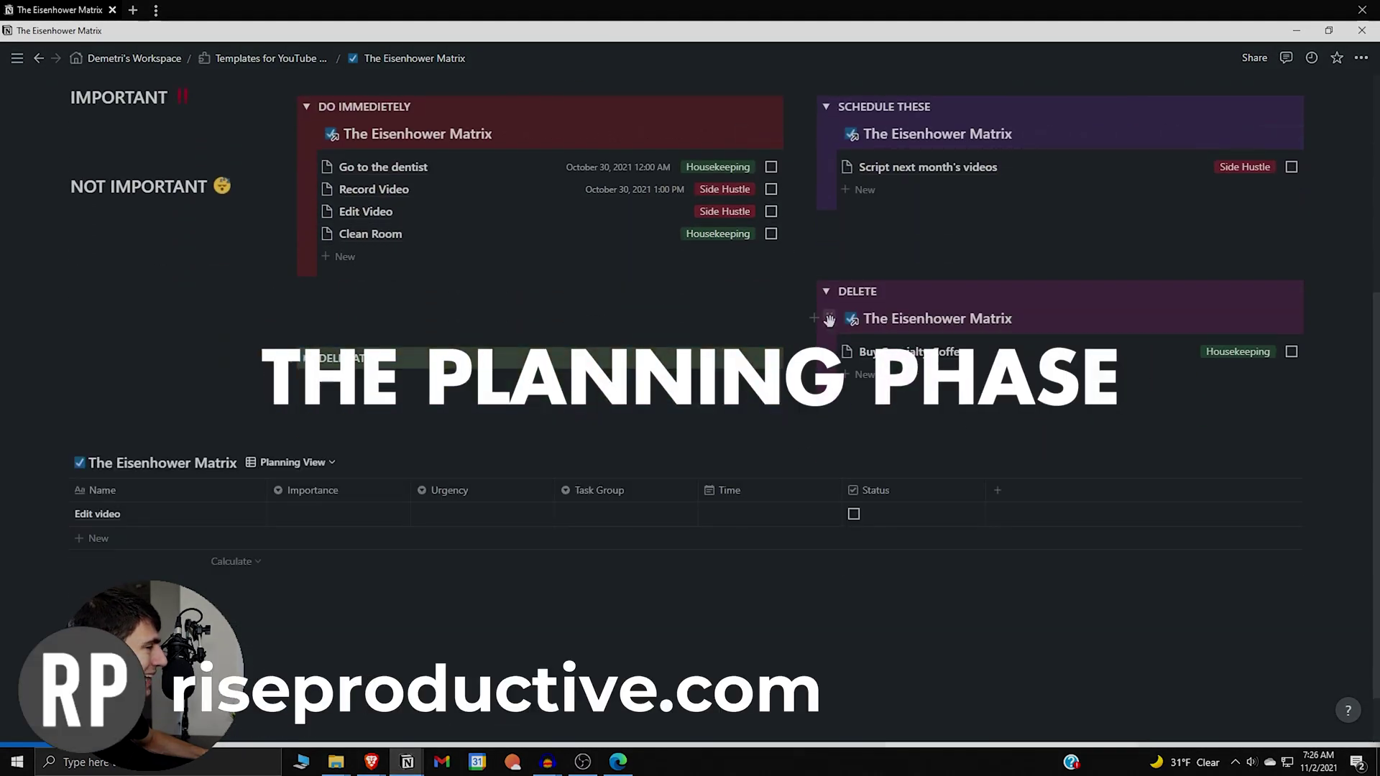
Collapse Delete and Schedule These, then view the Planning View table's filter rules
left_click(826, 291)
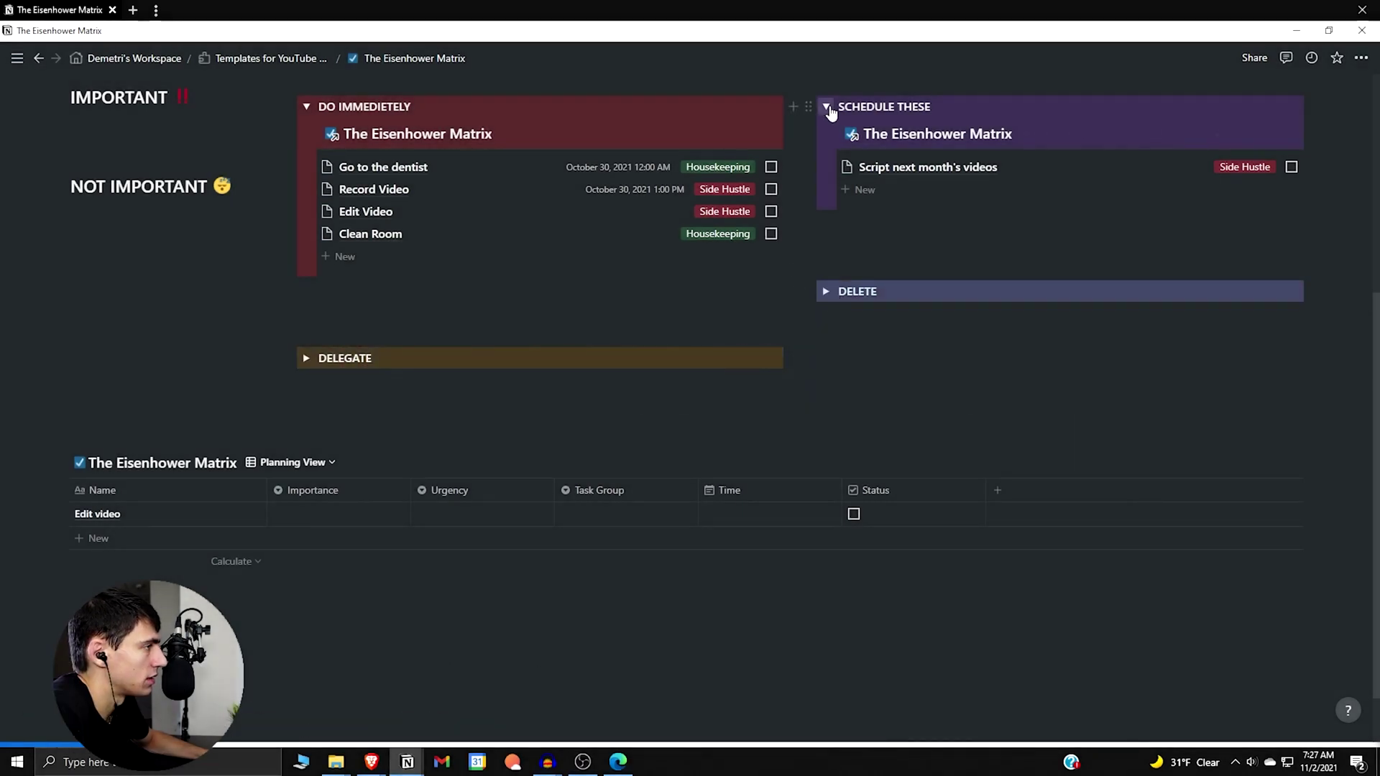
left_click(828, 108)
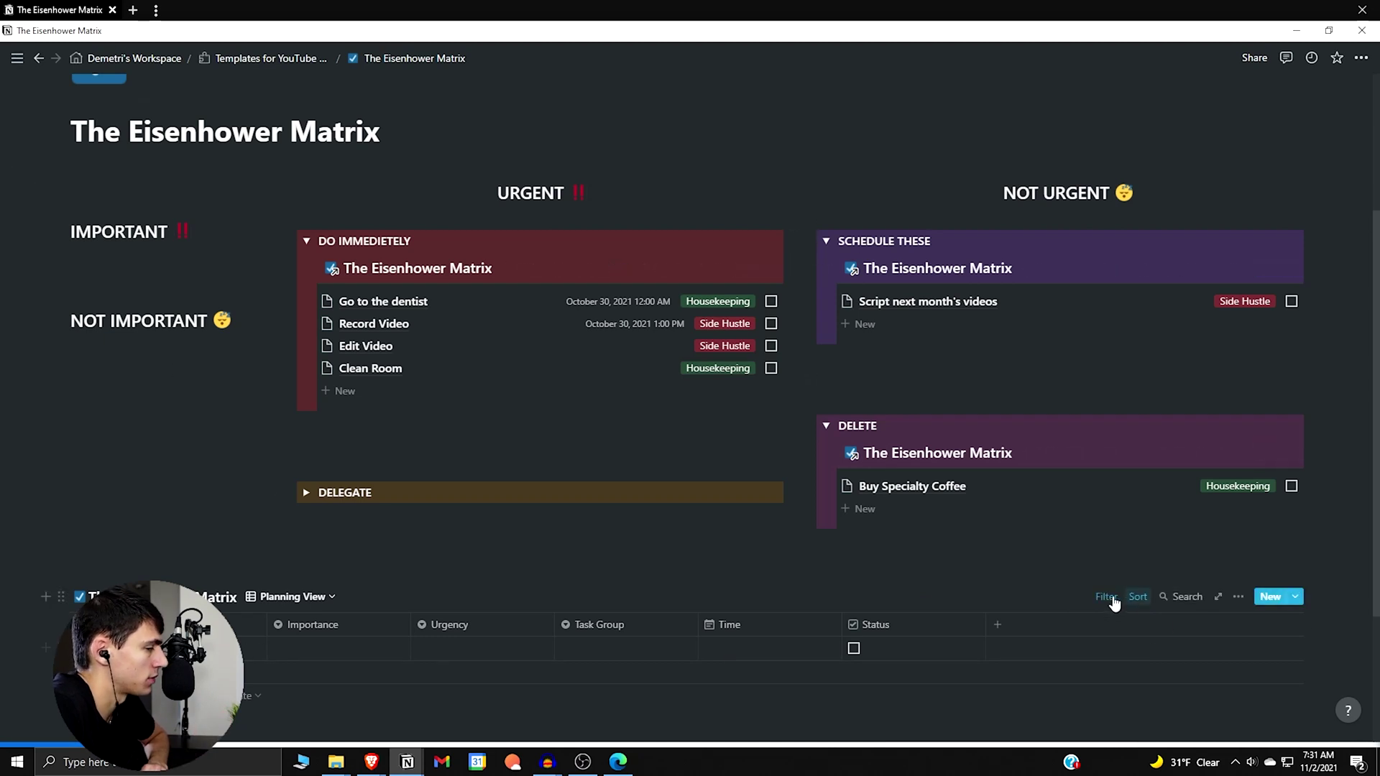
left_click(1106, 597)
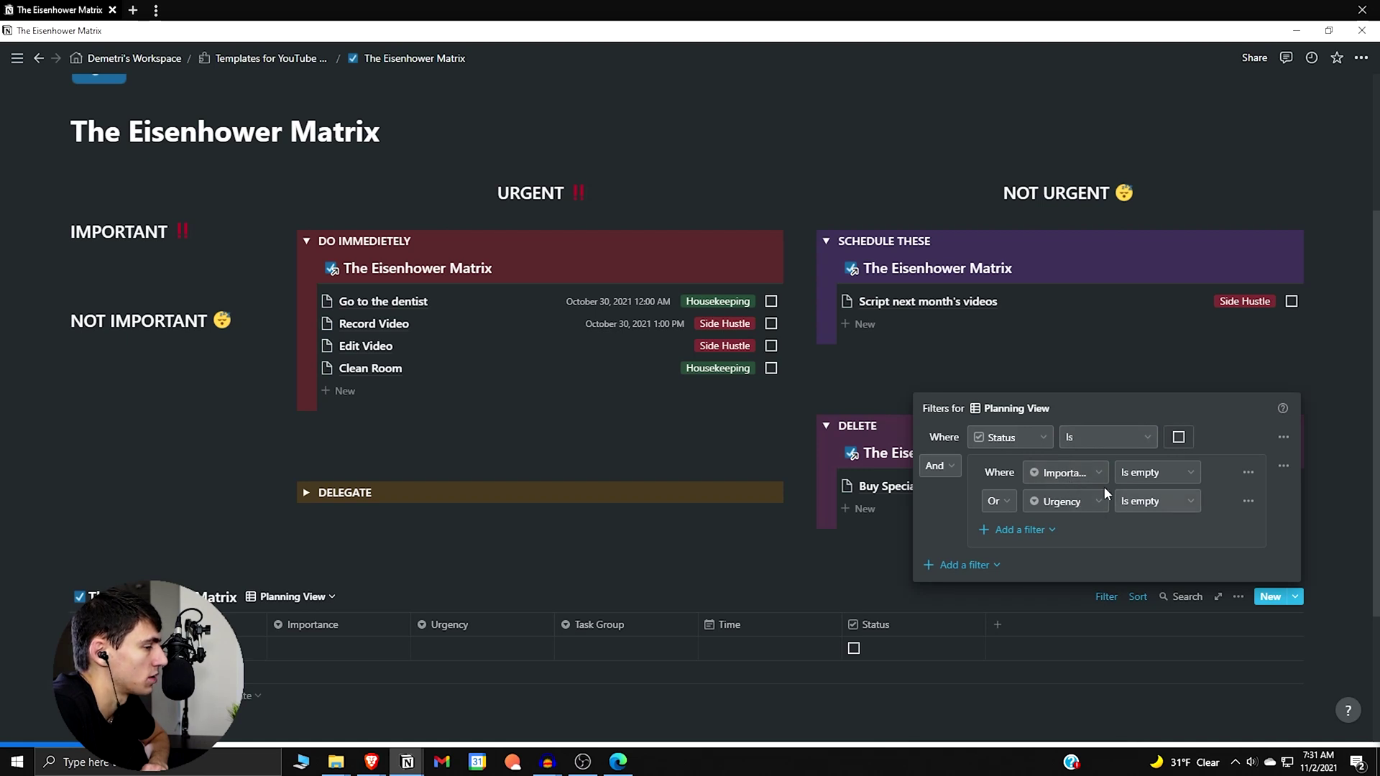
Close the filter rules and set the example task's Urgency to Urgent
left_click(610, 634)
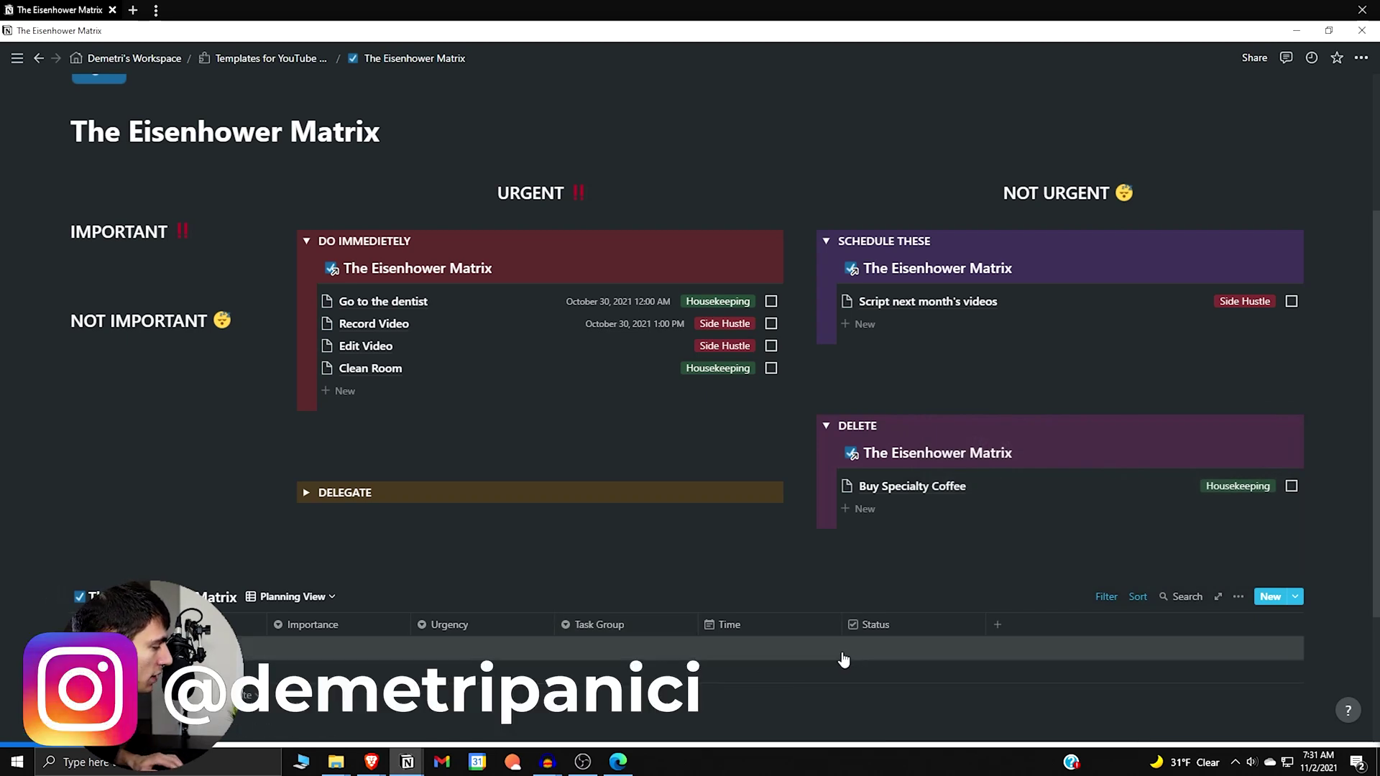
left_click(476, 643)
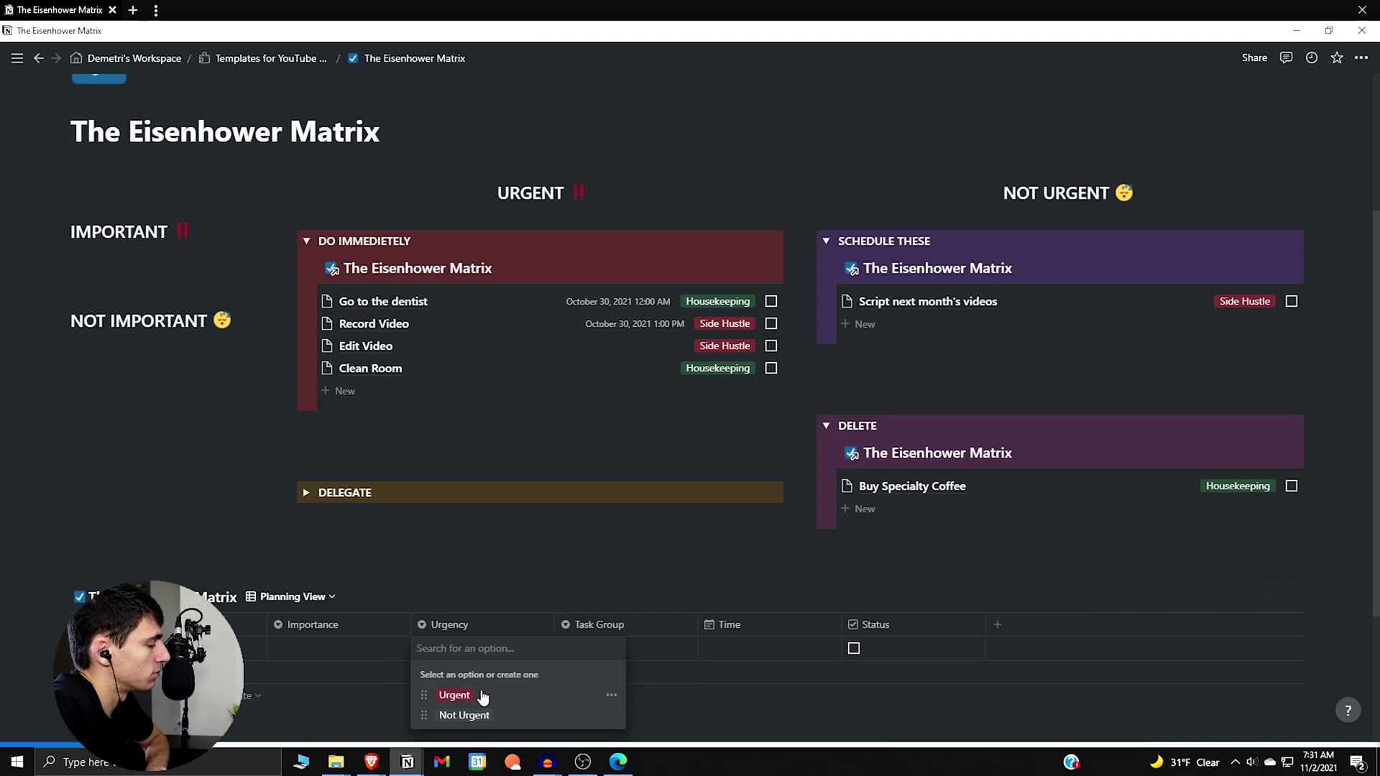
left_click(474, 695)
Set the example task's Importance to Important
left_click(323, 641)
key("Escape")
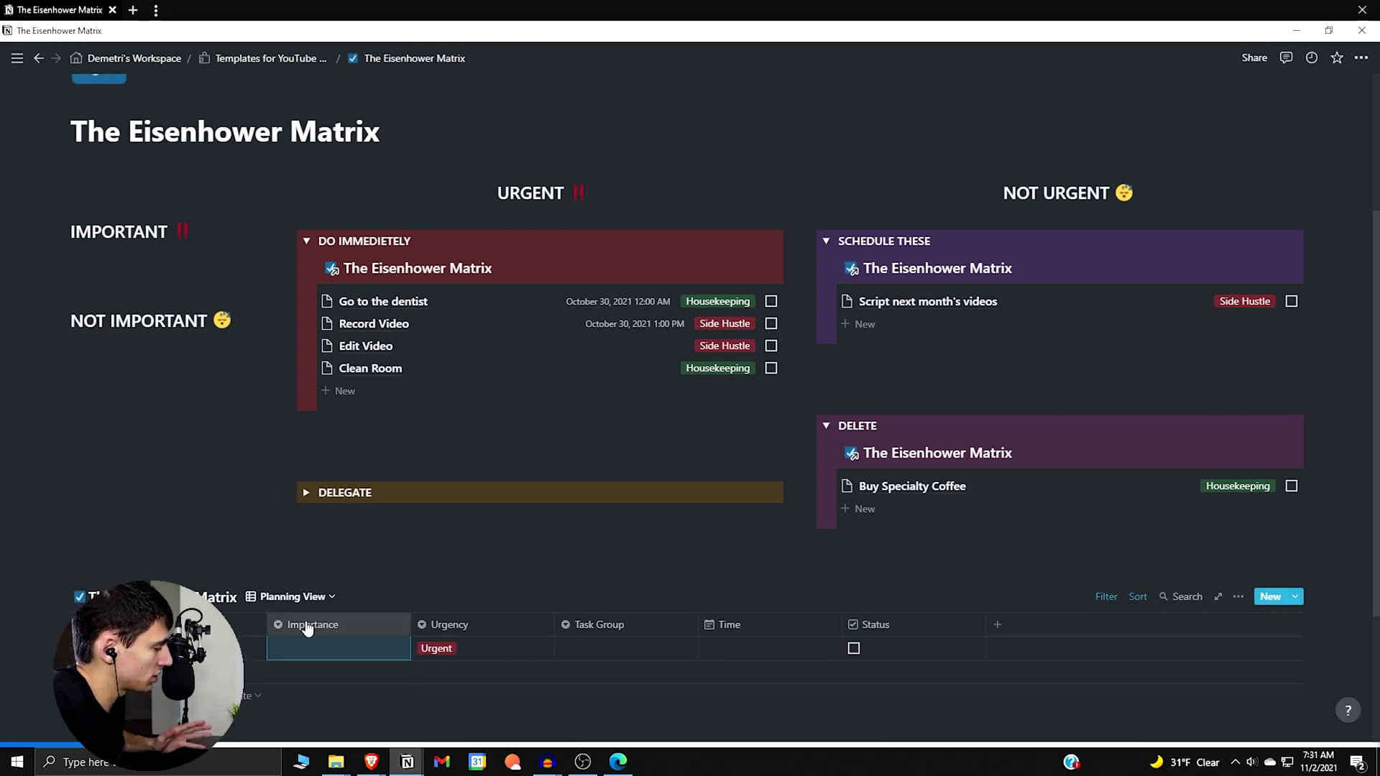
left_click(308, 646)
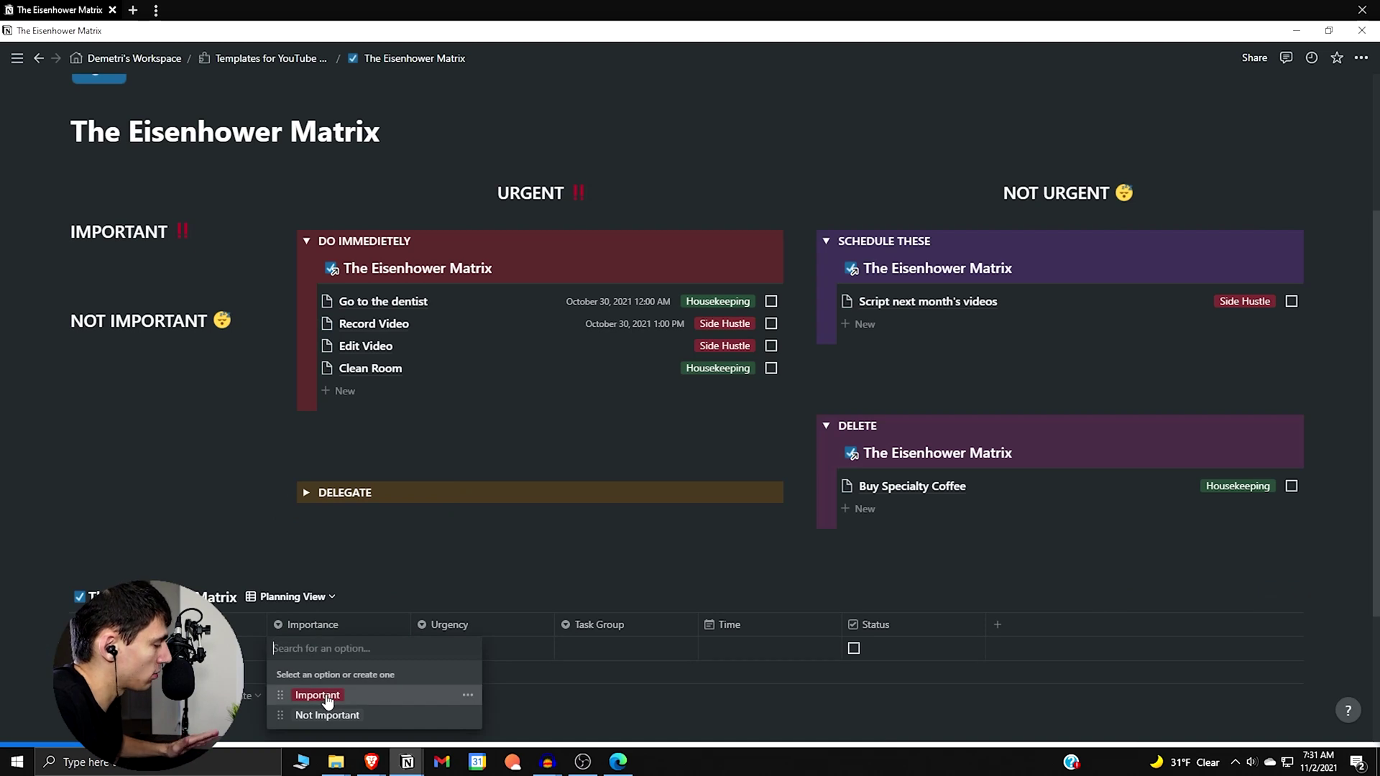
left_click(325, 695)
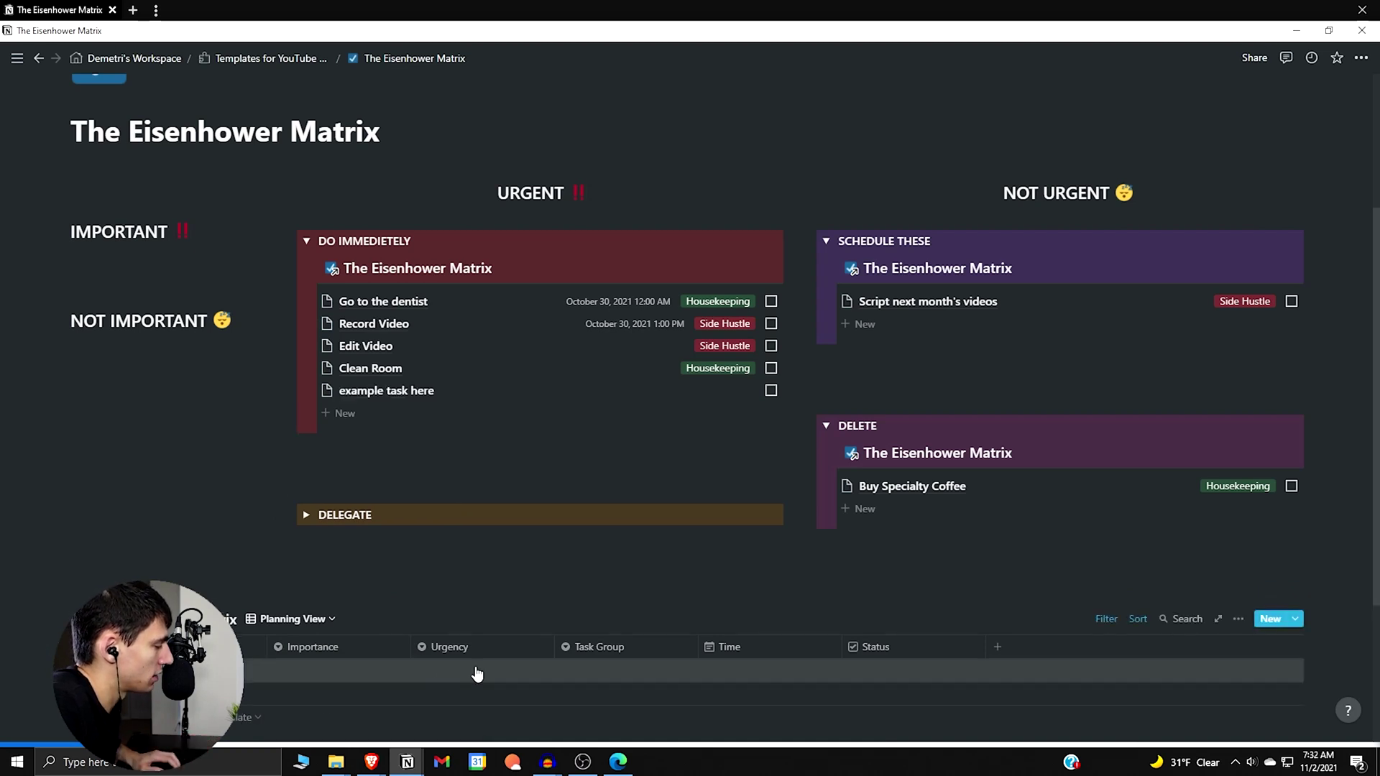
key("BackSpace")
left_click(377, 648)
left_click(339, 695)
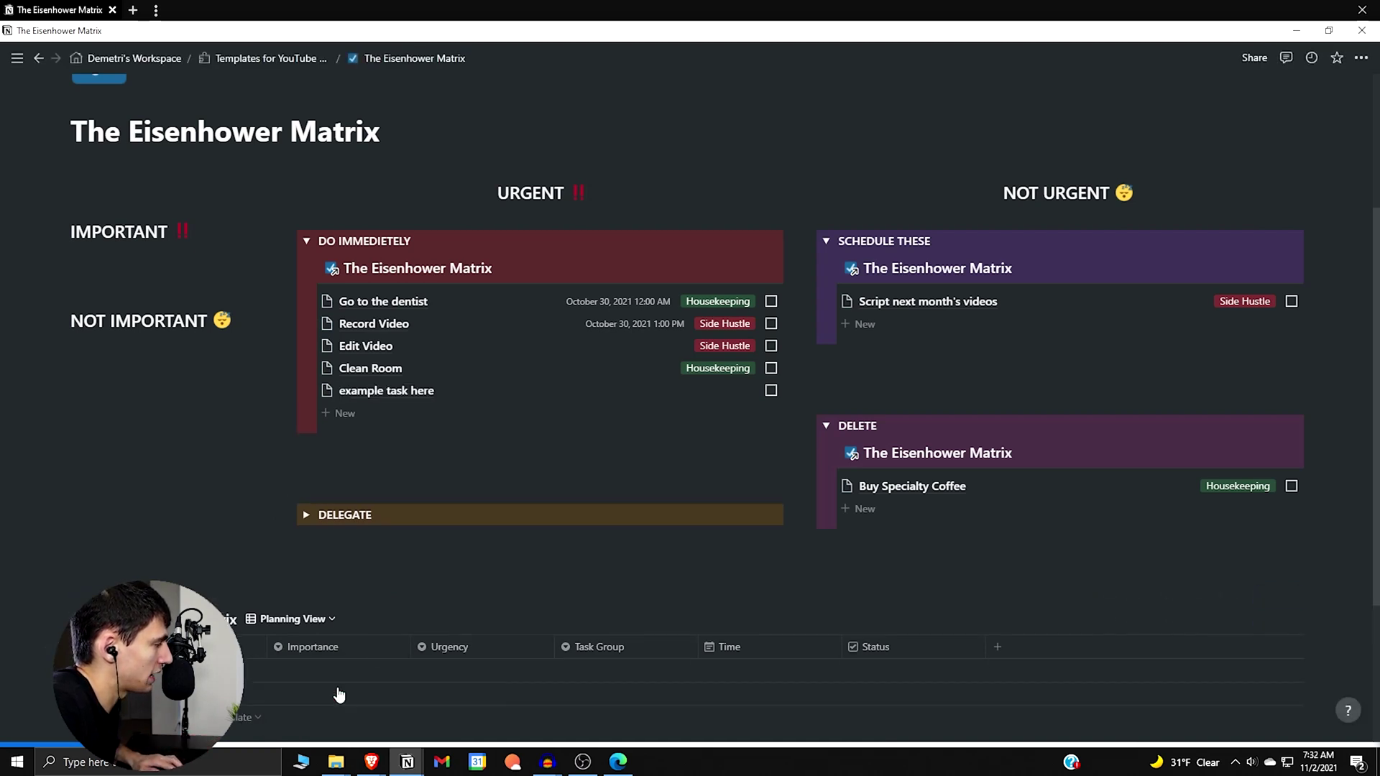
Scroll back up and collapse the Do Immediately quadrant
scroll(470, 523, "up", 1)
scroll(454, 341, "up", 3)
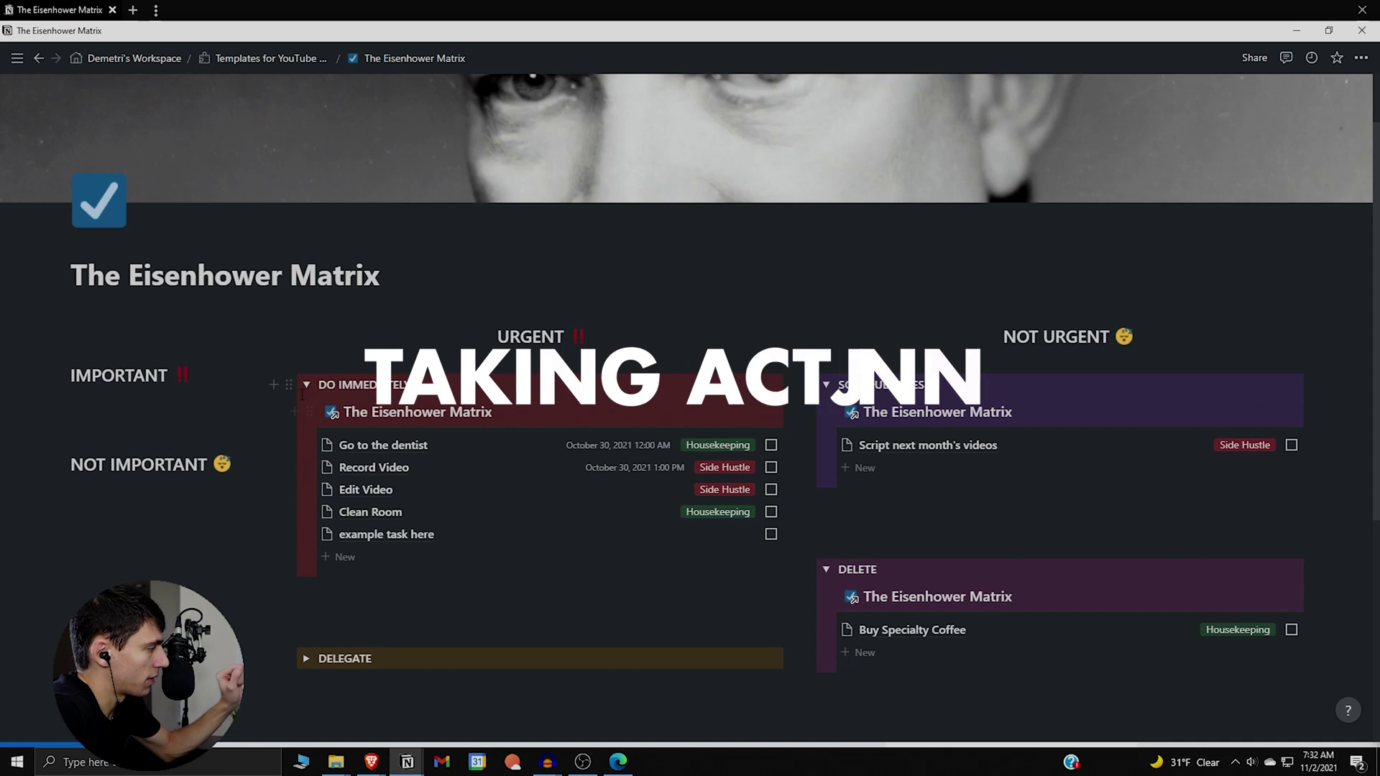
left_click(307, 386)
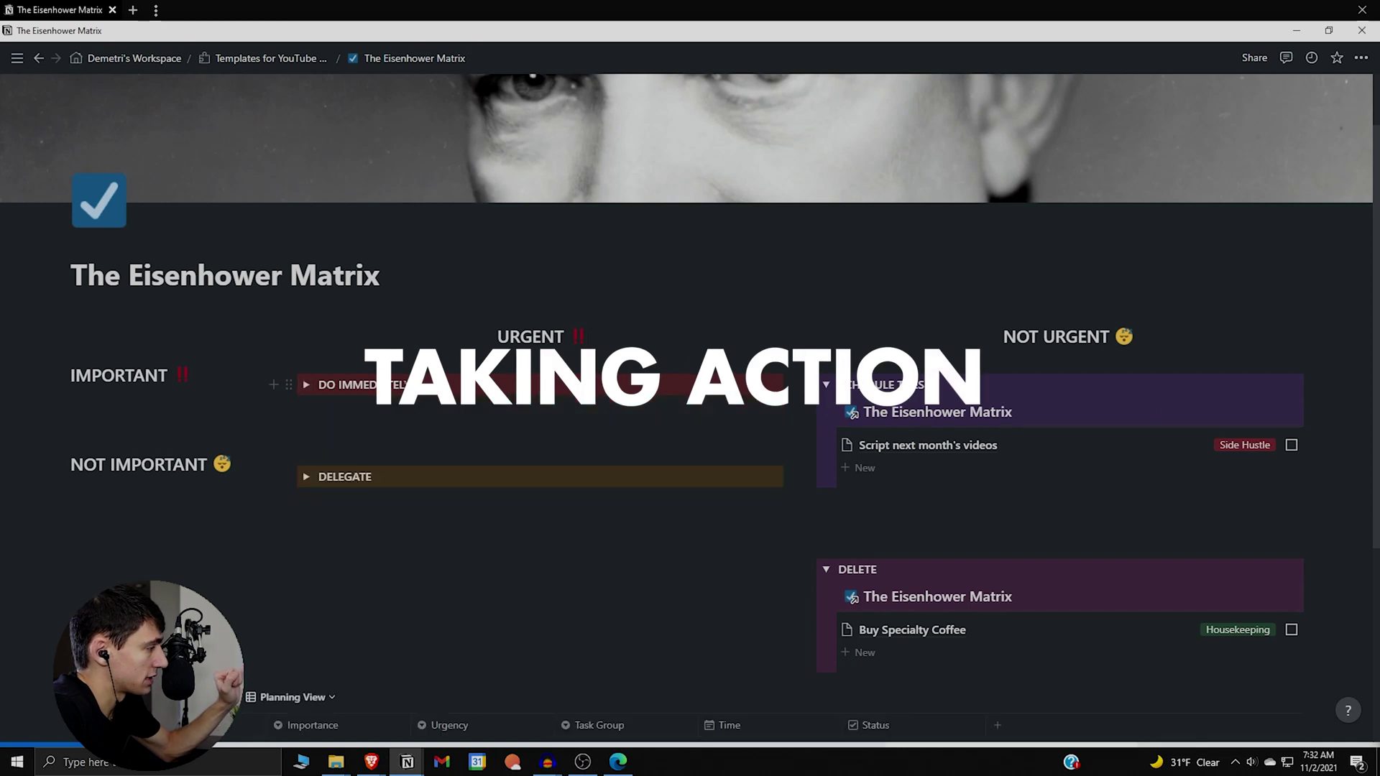
Expand Delegate (with Write TPS Reports), Do Immediately and Schedule These, then inspect Do Immediately's sorting
left_click(826, 385)
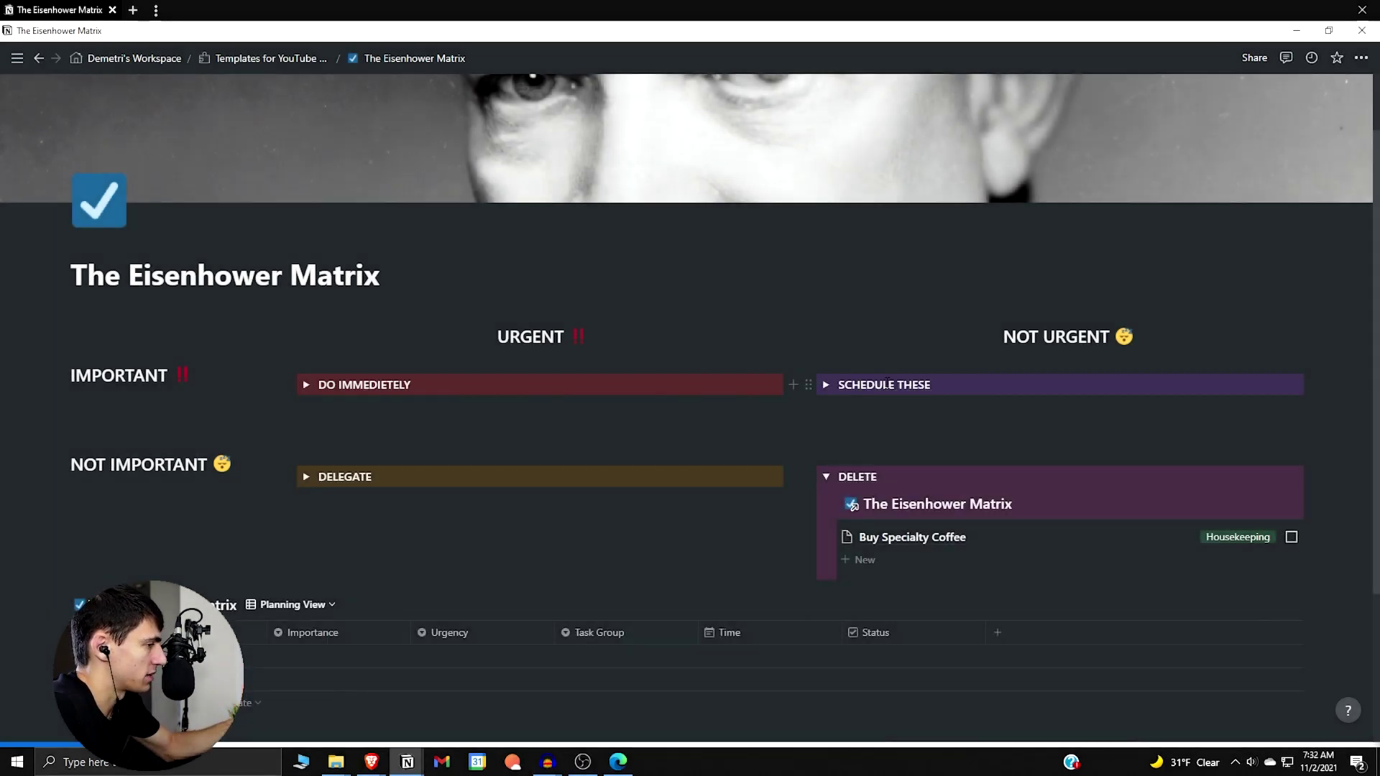
left_click(306, 477)
left_click(306, 384)
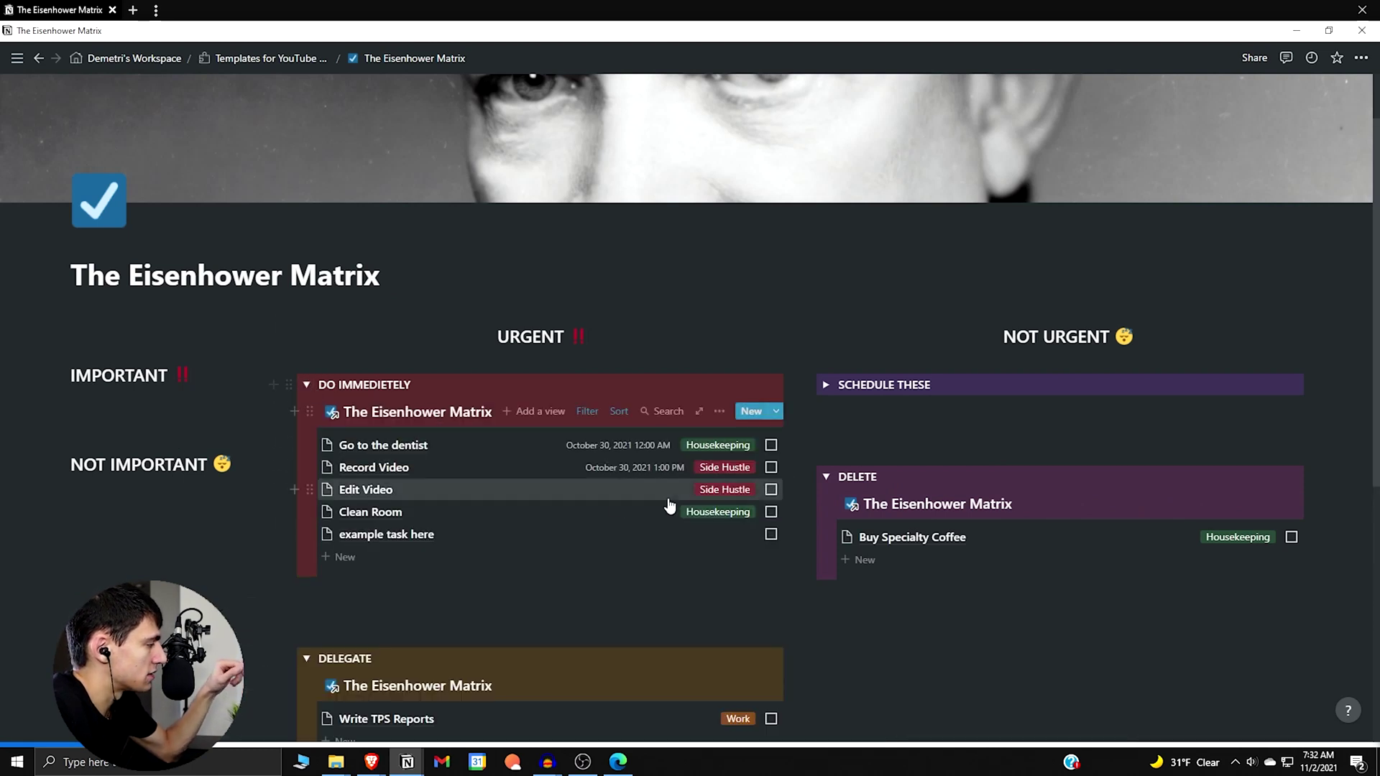
scroll(679, 493, "down", 1)
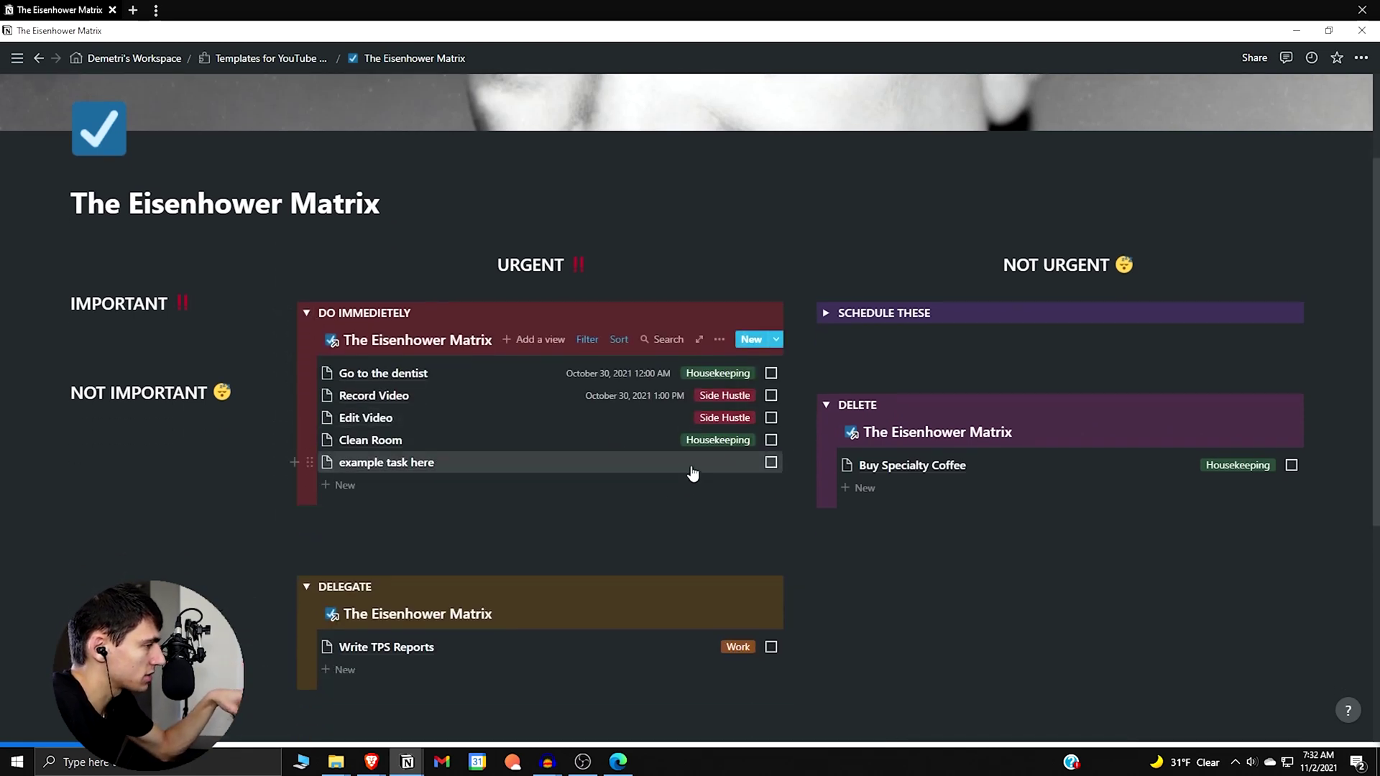
left_click(825, 320)
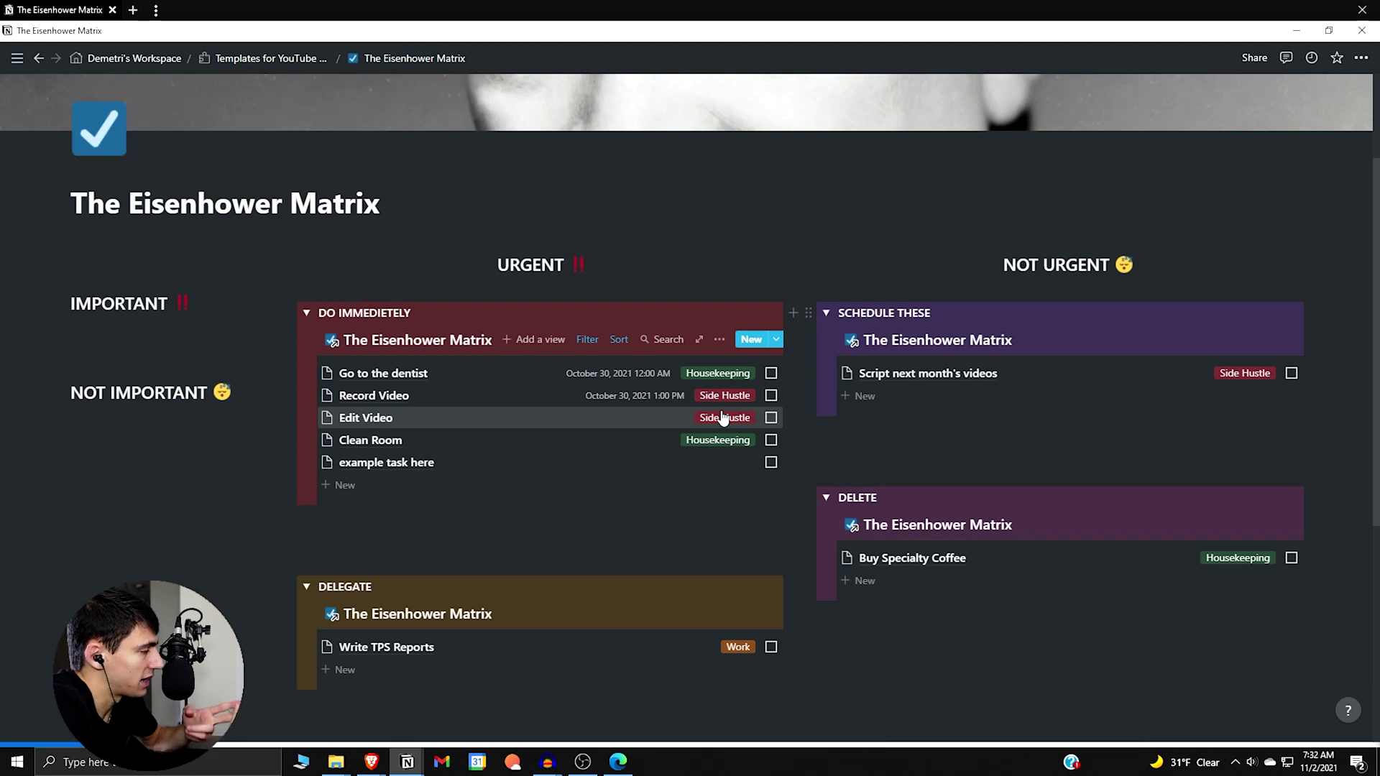
left_click(619, 339)
Keep Time Ascending as Do Immediately's first sort and add Task Group as the second
left_click(540, 402)
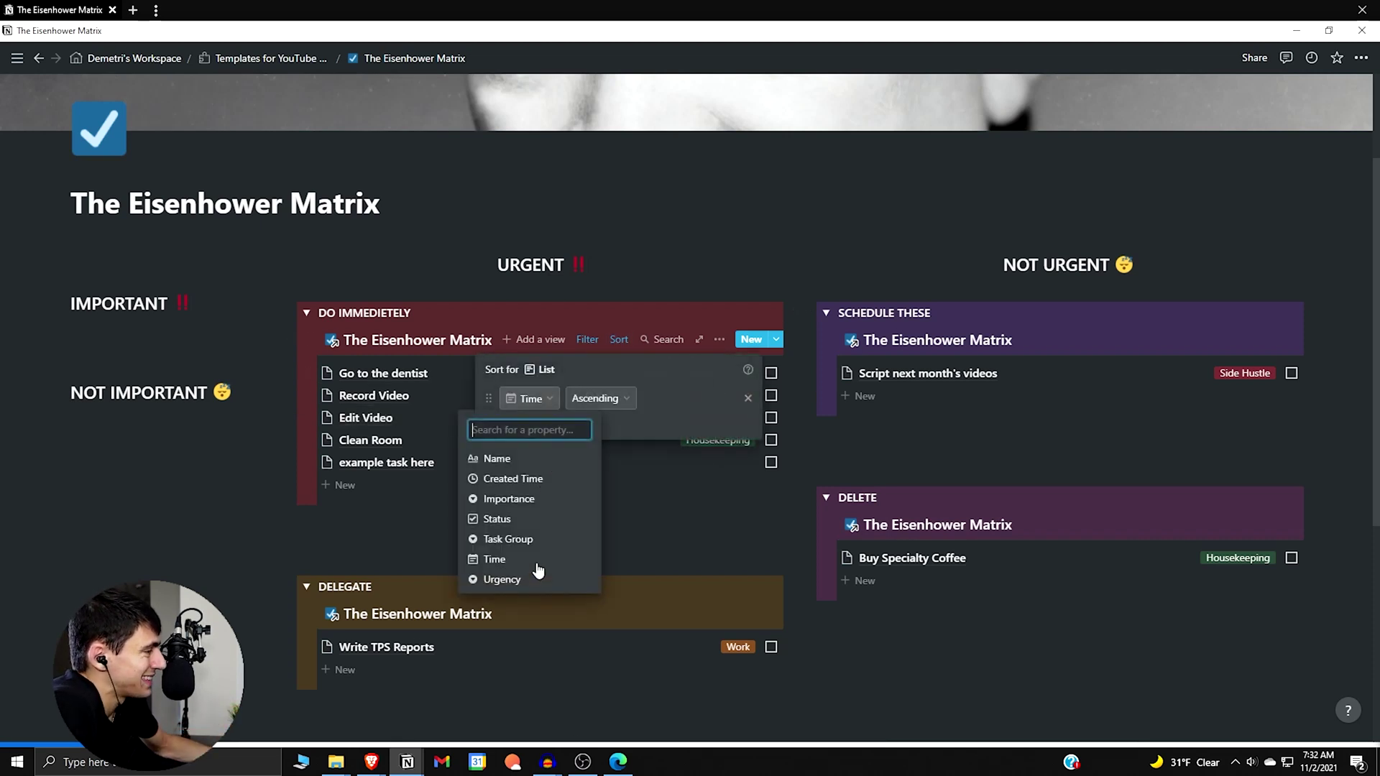
left_click(550, 401)
left_click(535, 398)
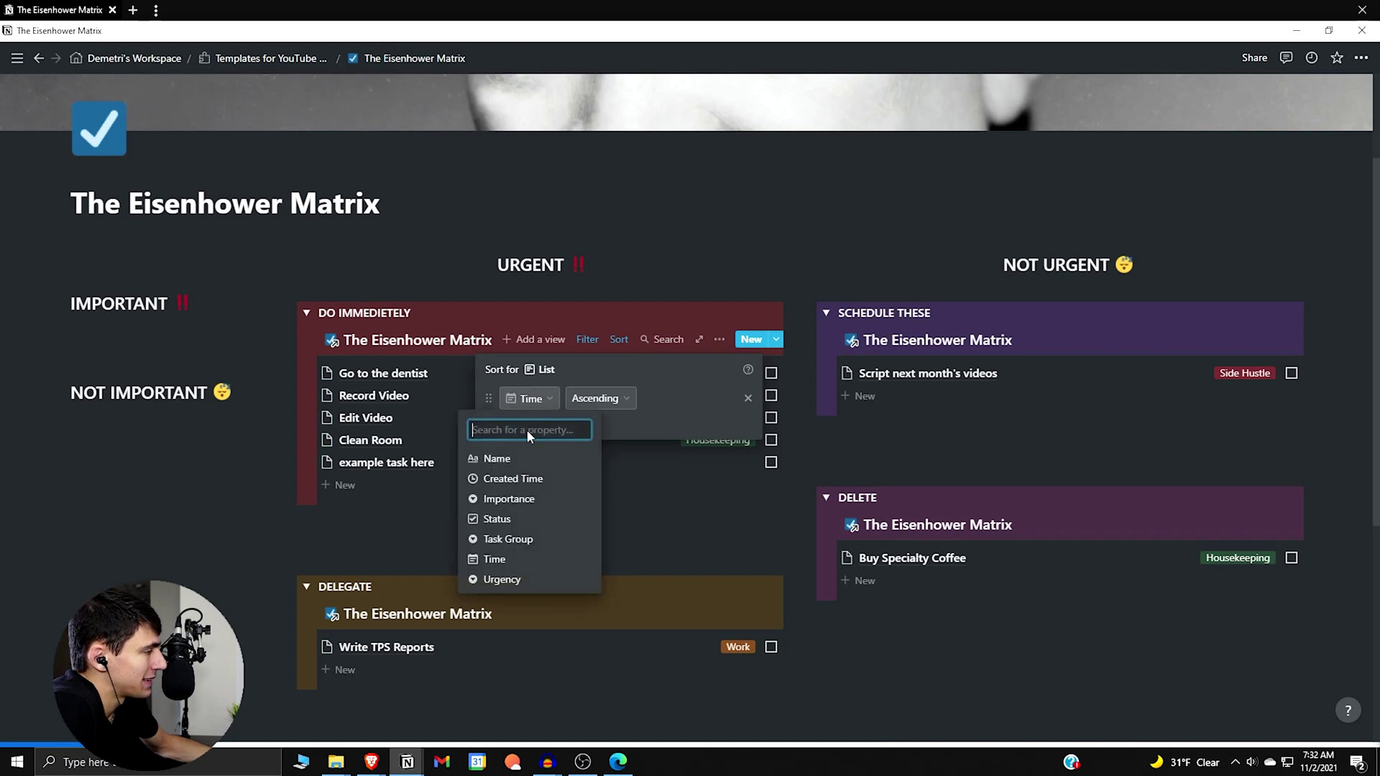
left_click(541, 398)
left_click(539, 424)
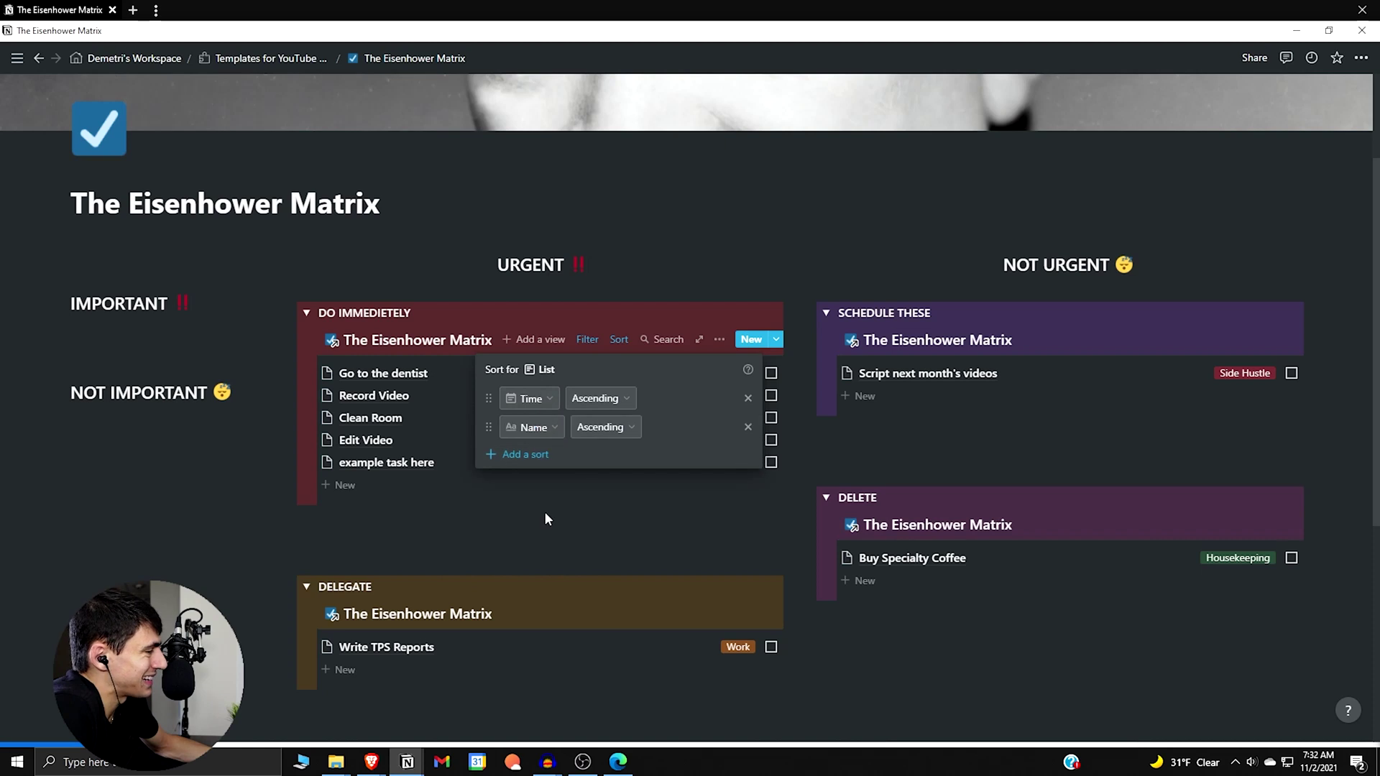
left_click(533, 427)
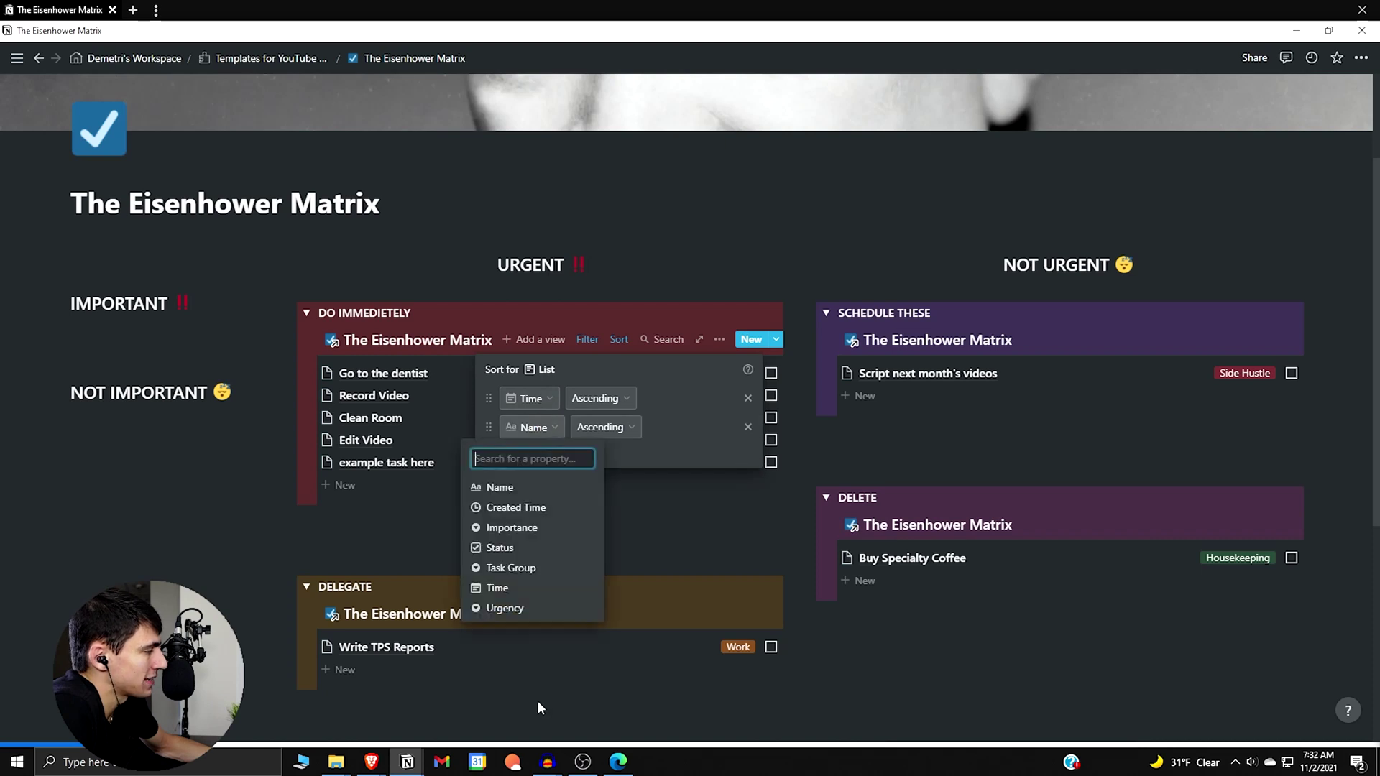
left_click(527, 567)
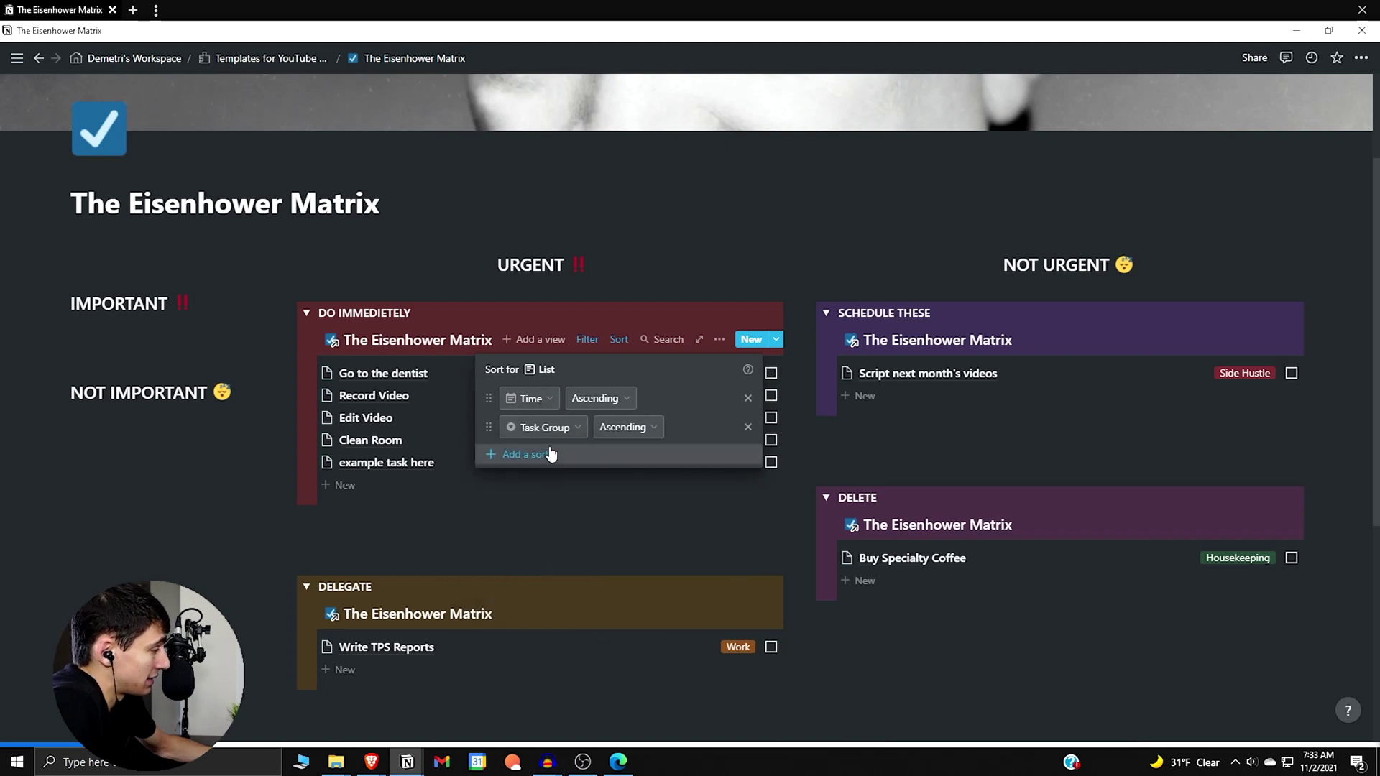
left_click(332, 391)
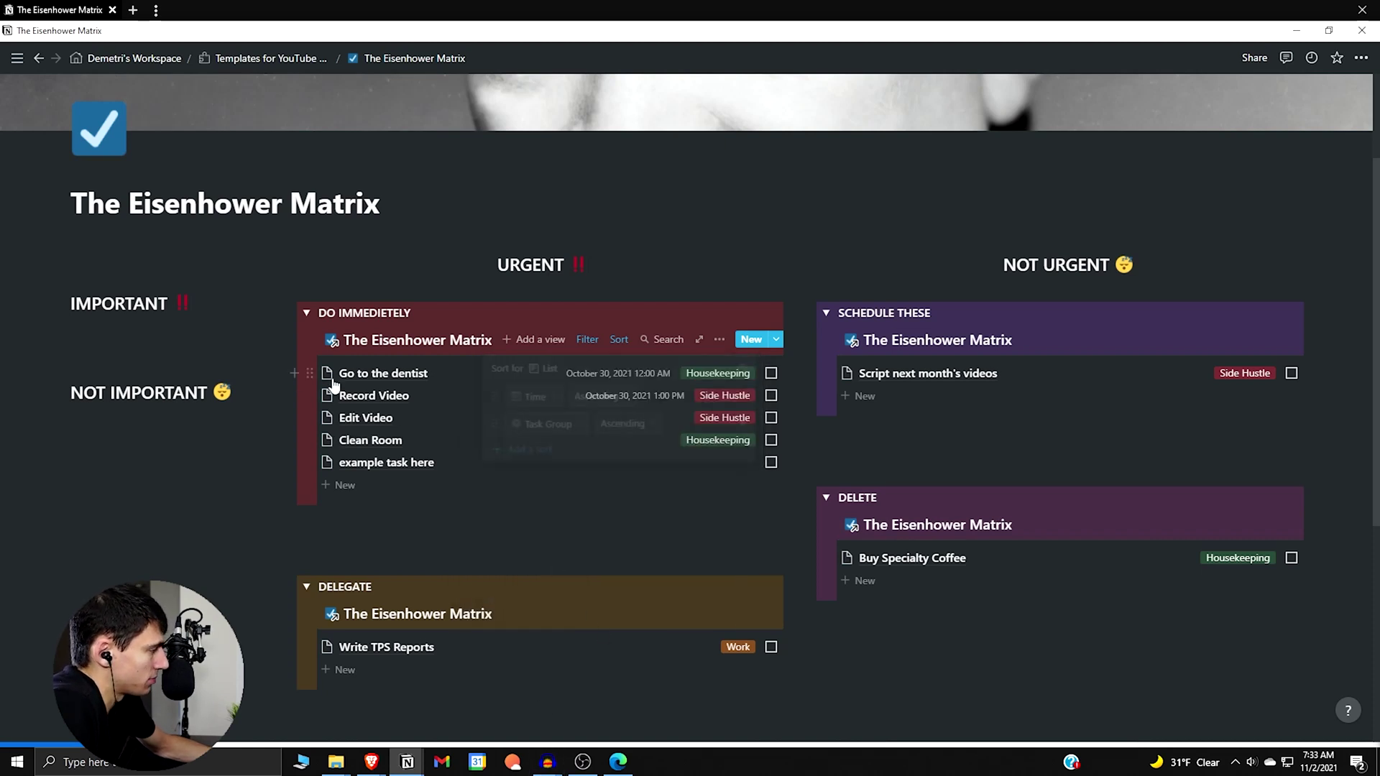
left_click(665, 397)
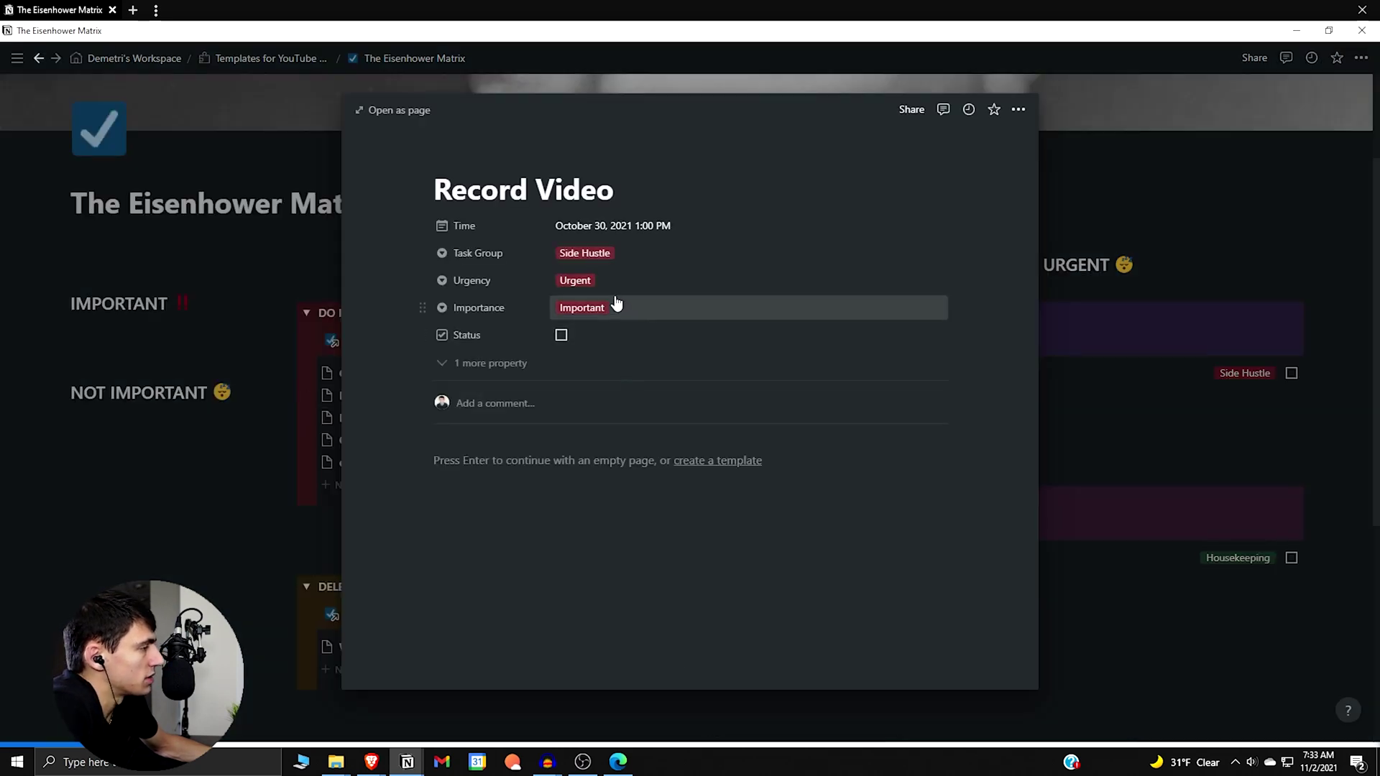
left_click(615, 253)
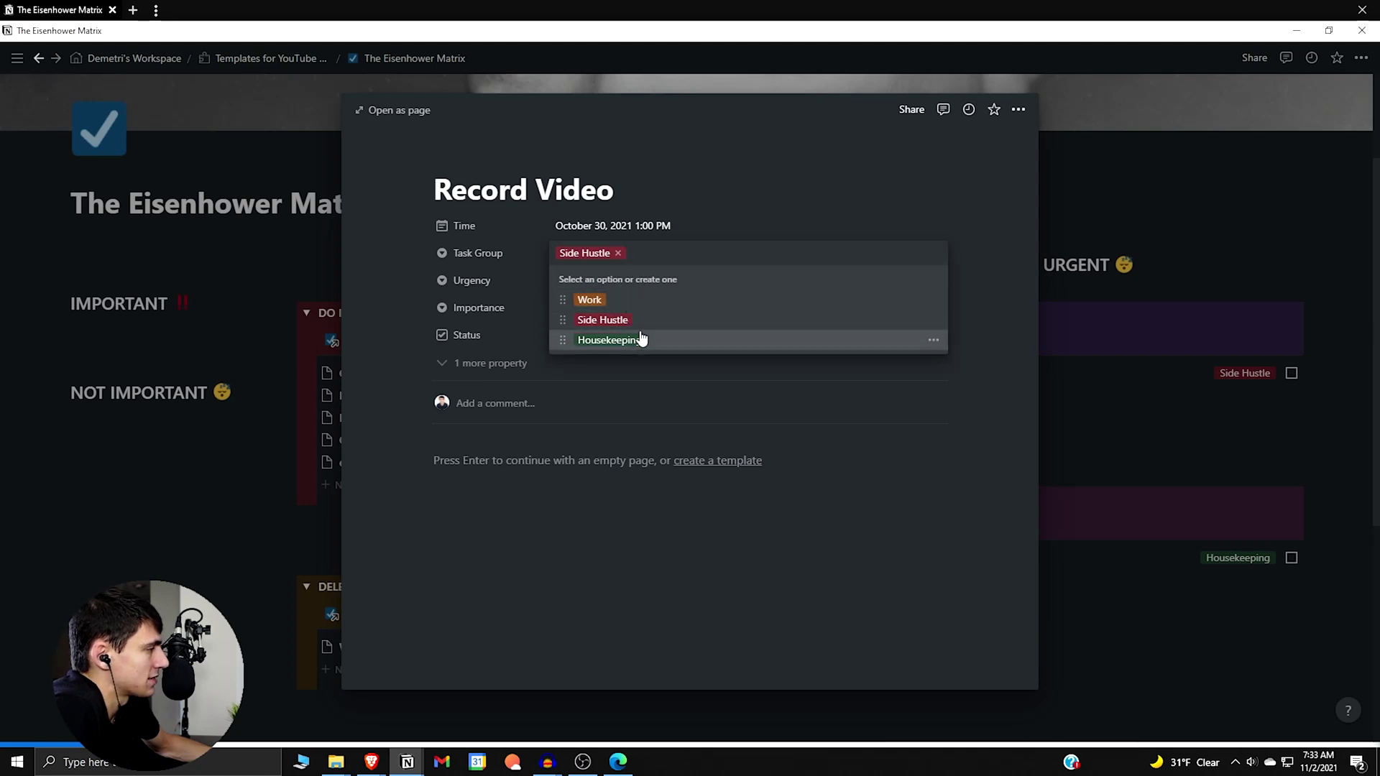
left_click(290, 473)
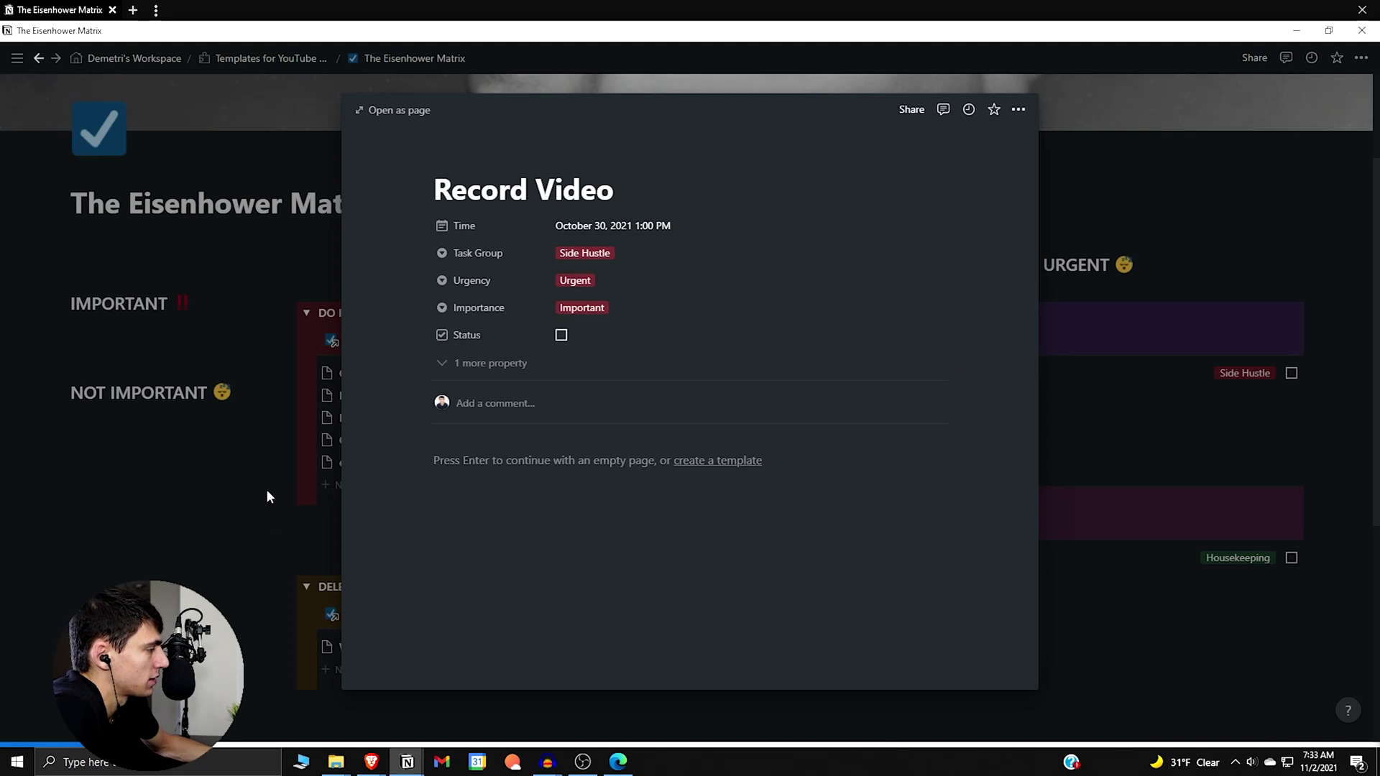
left_click(266, 489)
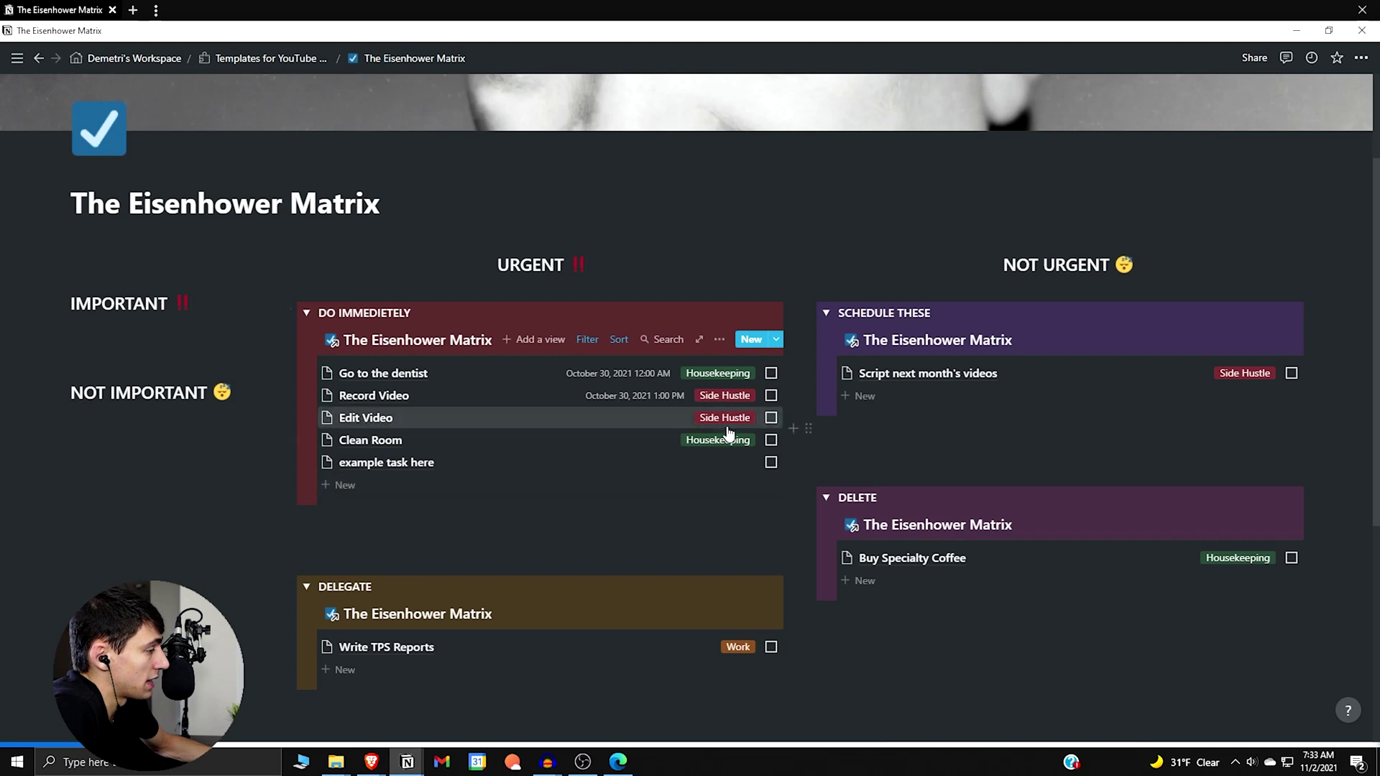
left_click(615, 490)
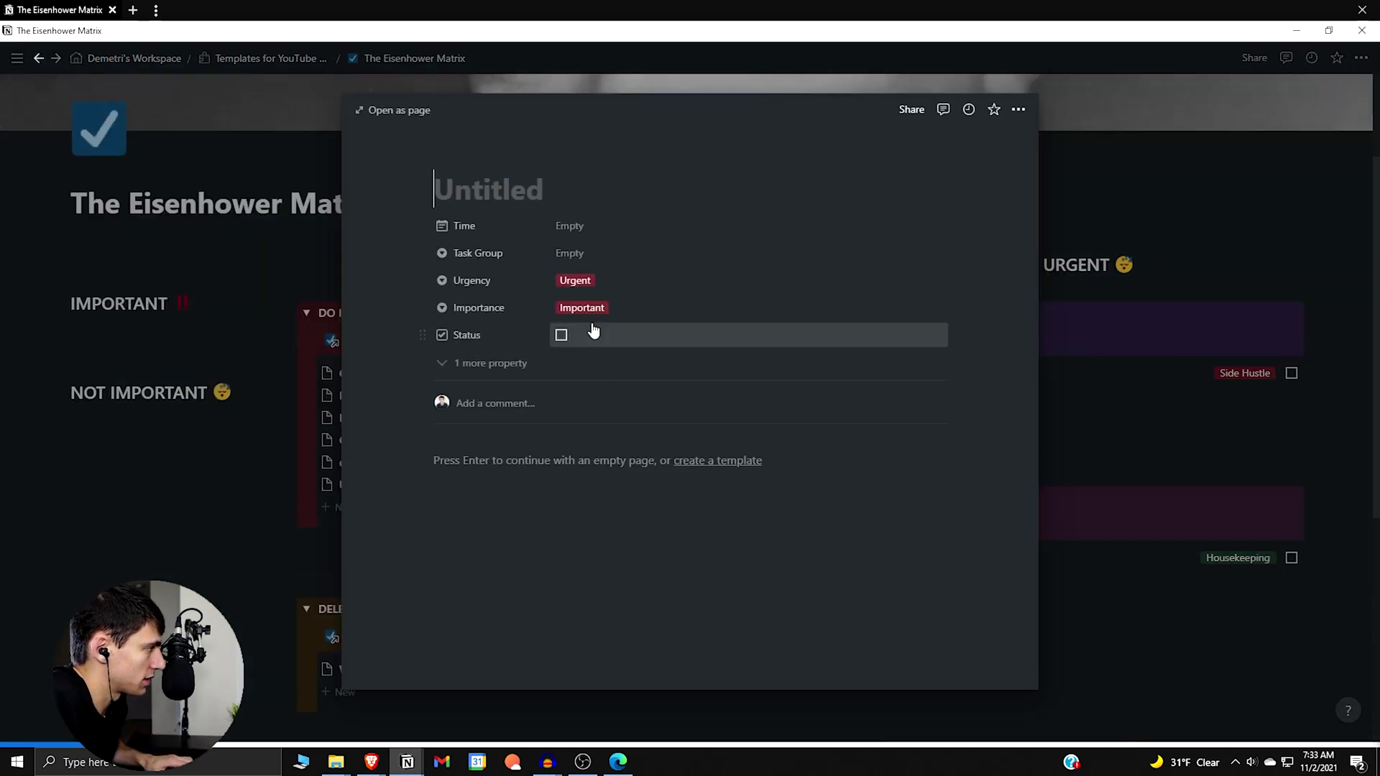
Title the new Do Immediately task 'Example work task' and give it the Work task group
type("Example work task")
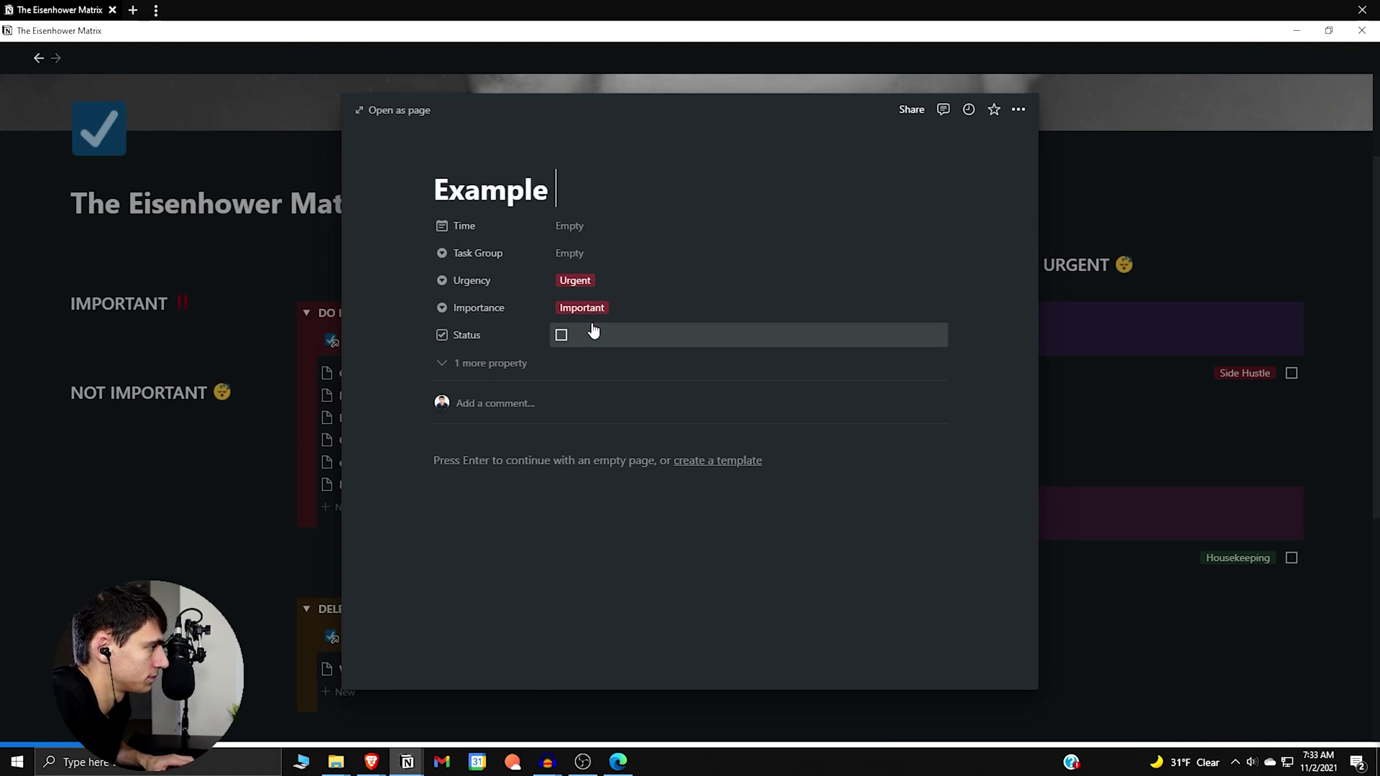
left_click(600, 256)
key("Return")
left_click(328, 307)
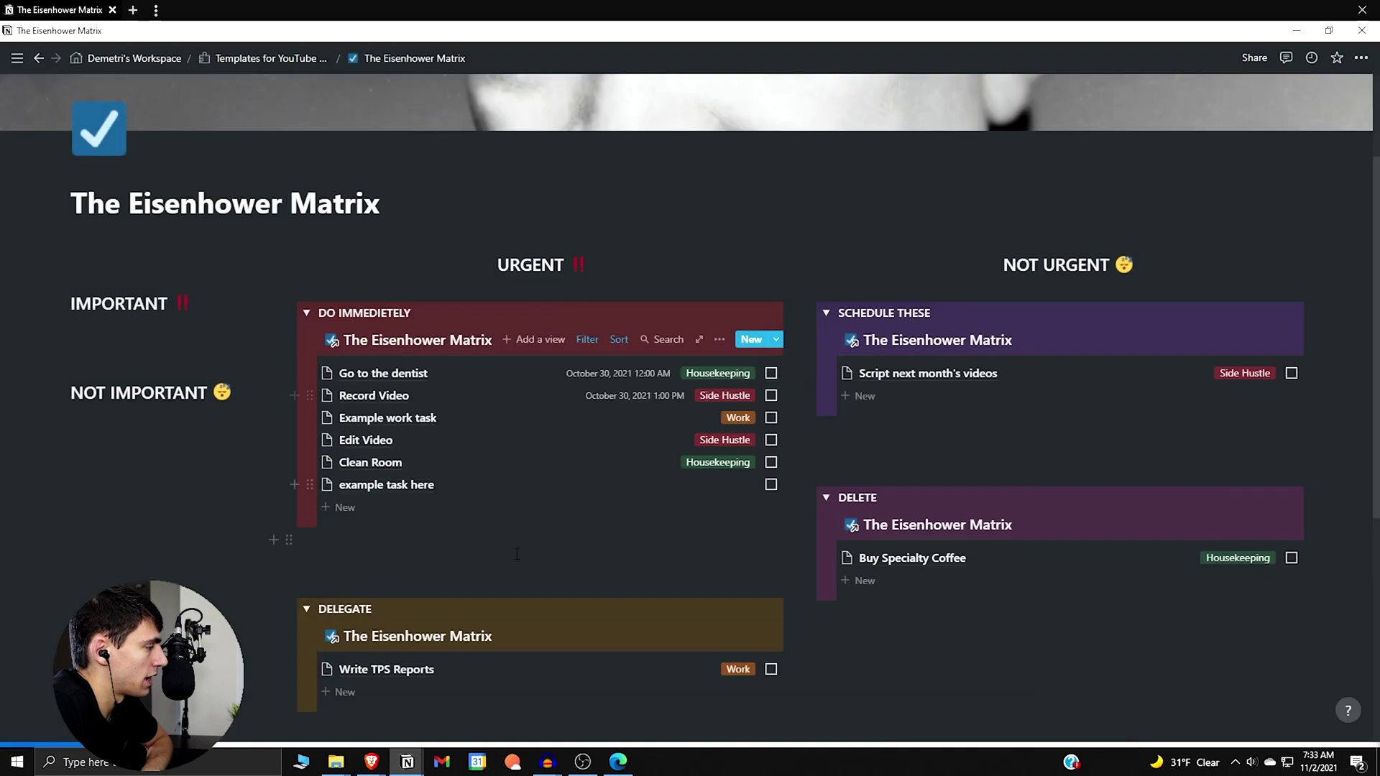
left_click(722, 496)
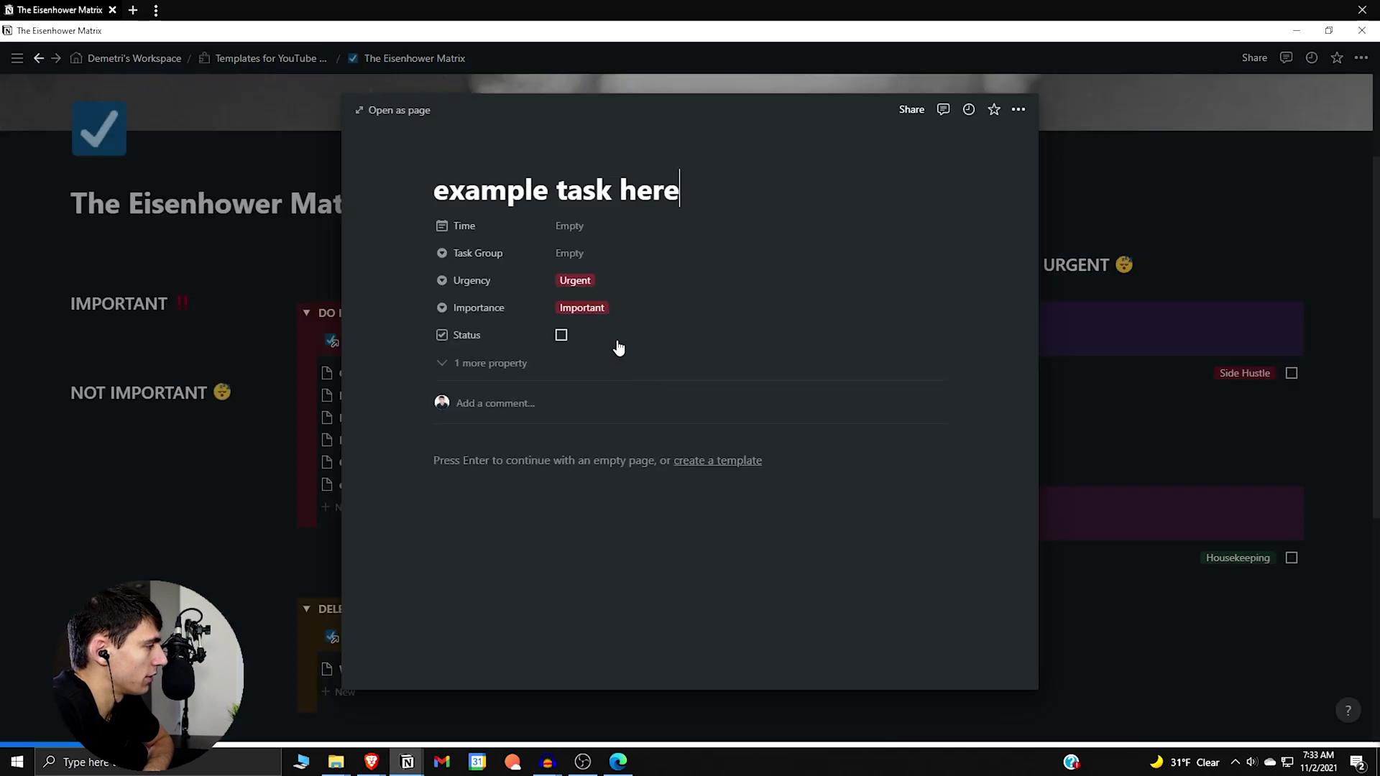
Set the example task's Time to November 2, 2021 at 12:00 PM
left_click(587, 233)
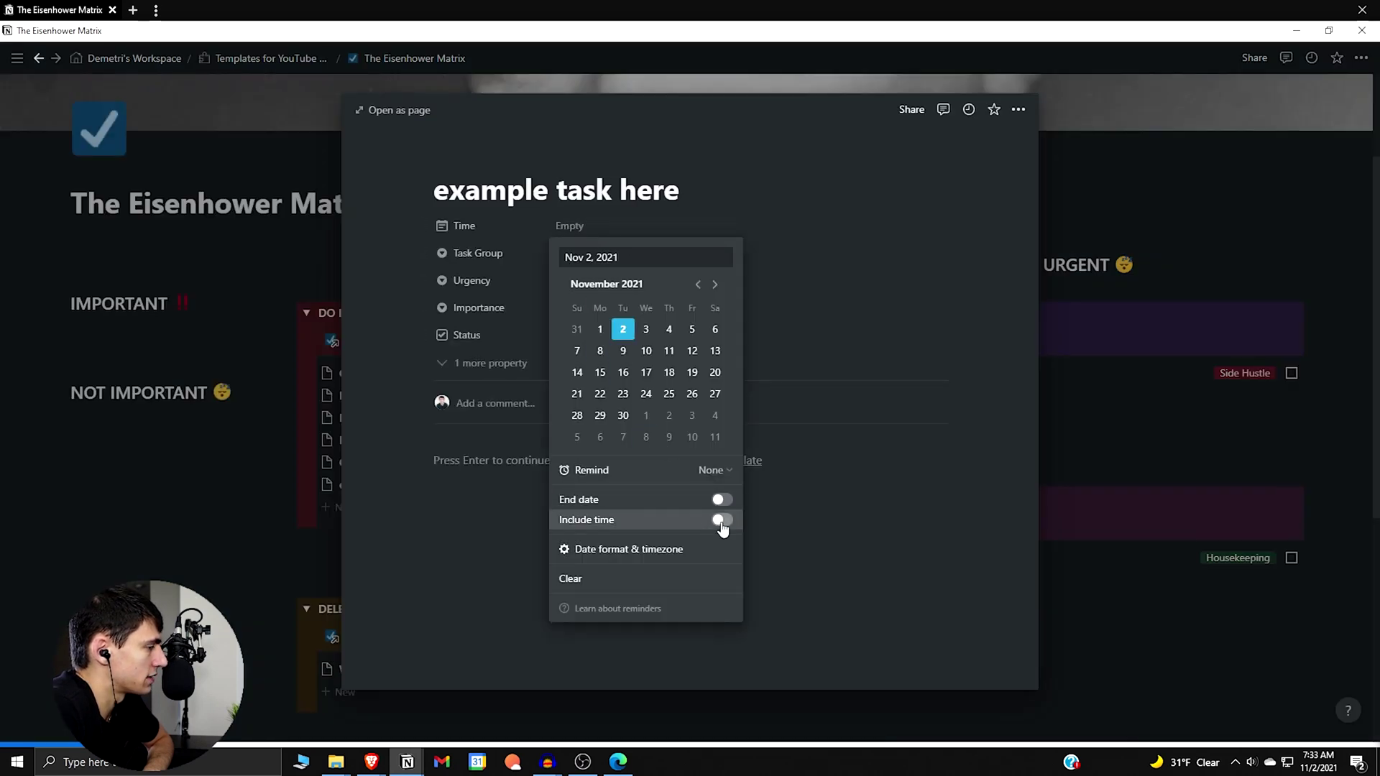
key("Return")
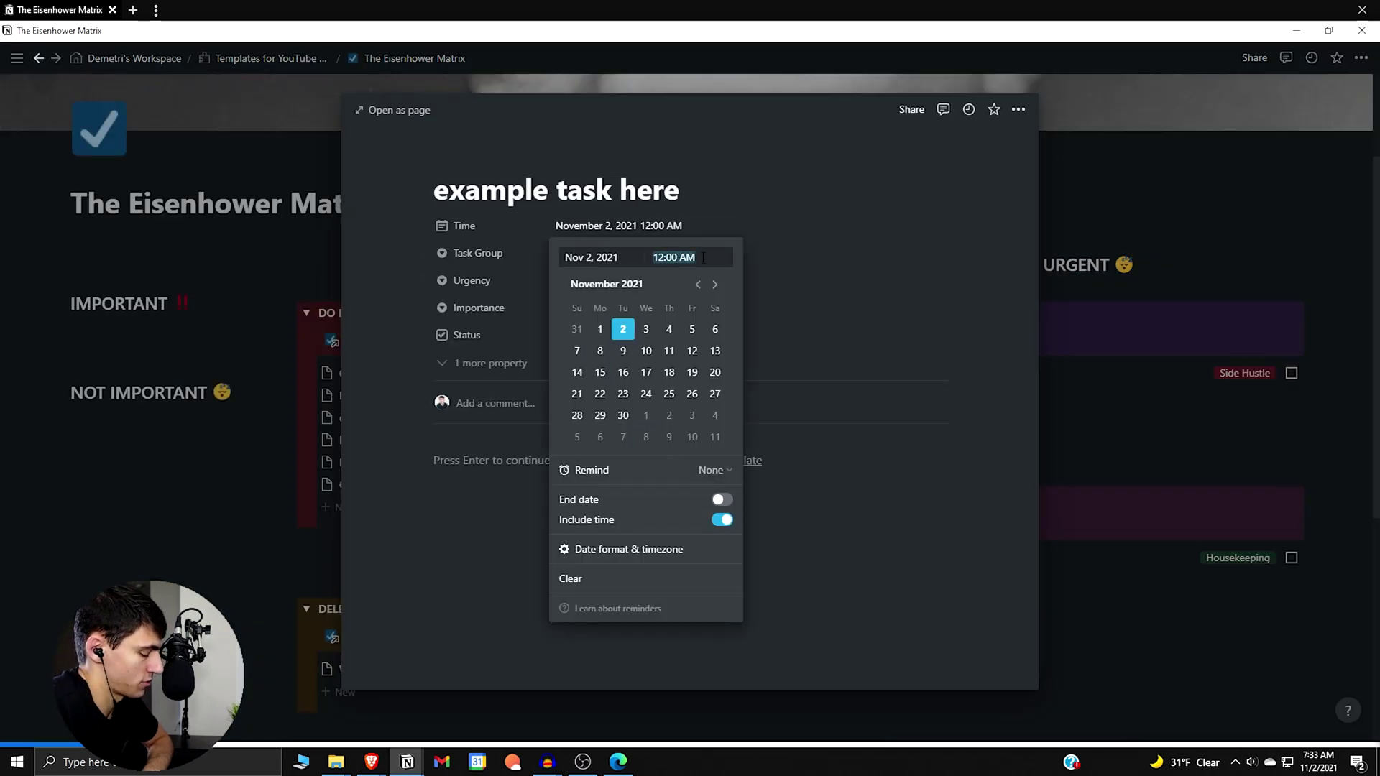
type("12pm")
key("Return")
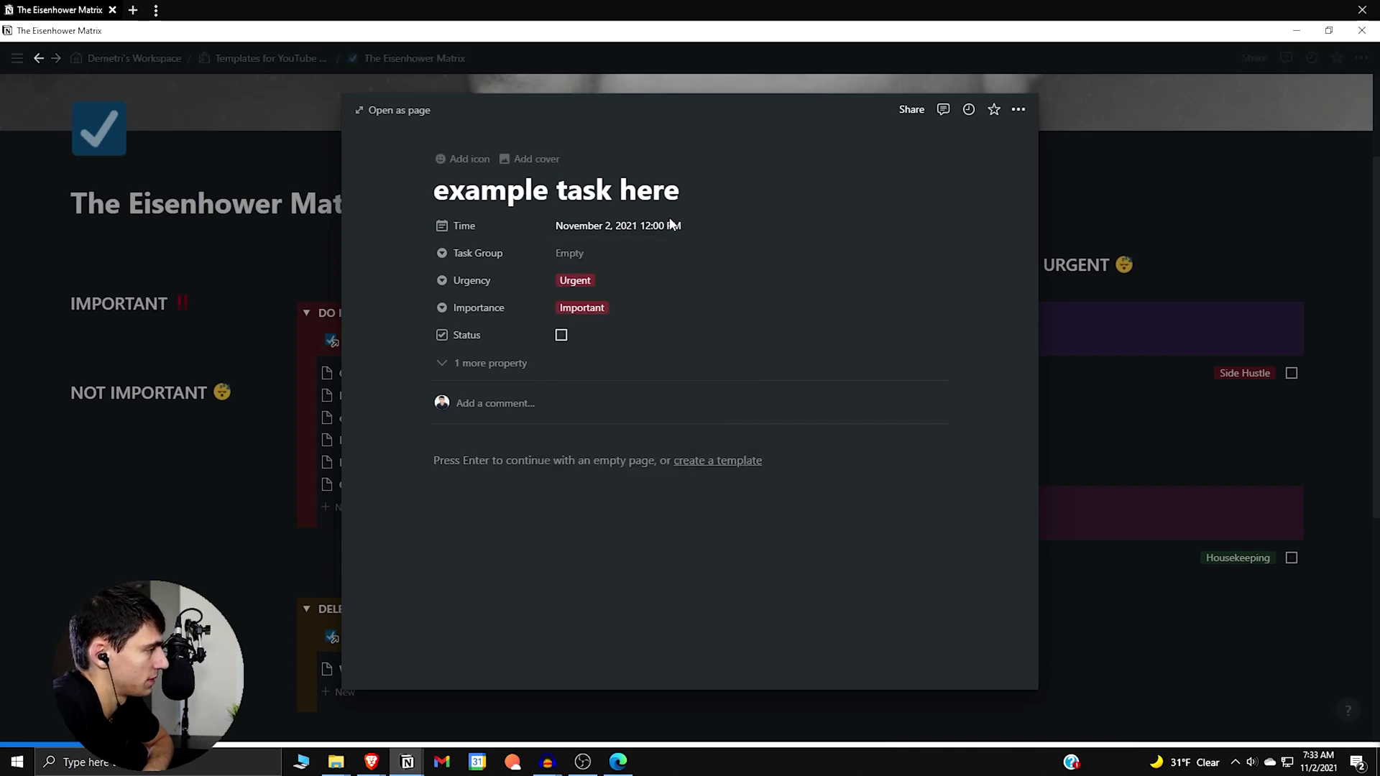
Set its task group to Housekeeping and return to the Eisenhower Matrix board
left_click(569, 253)
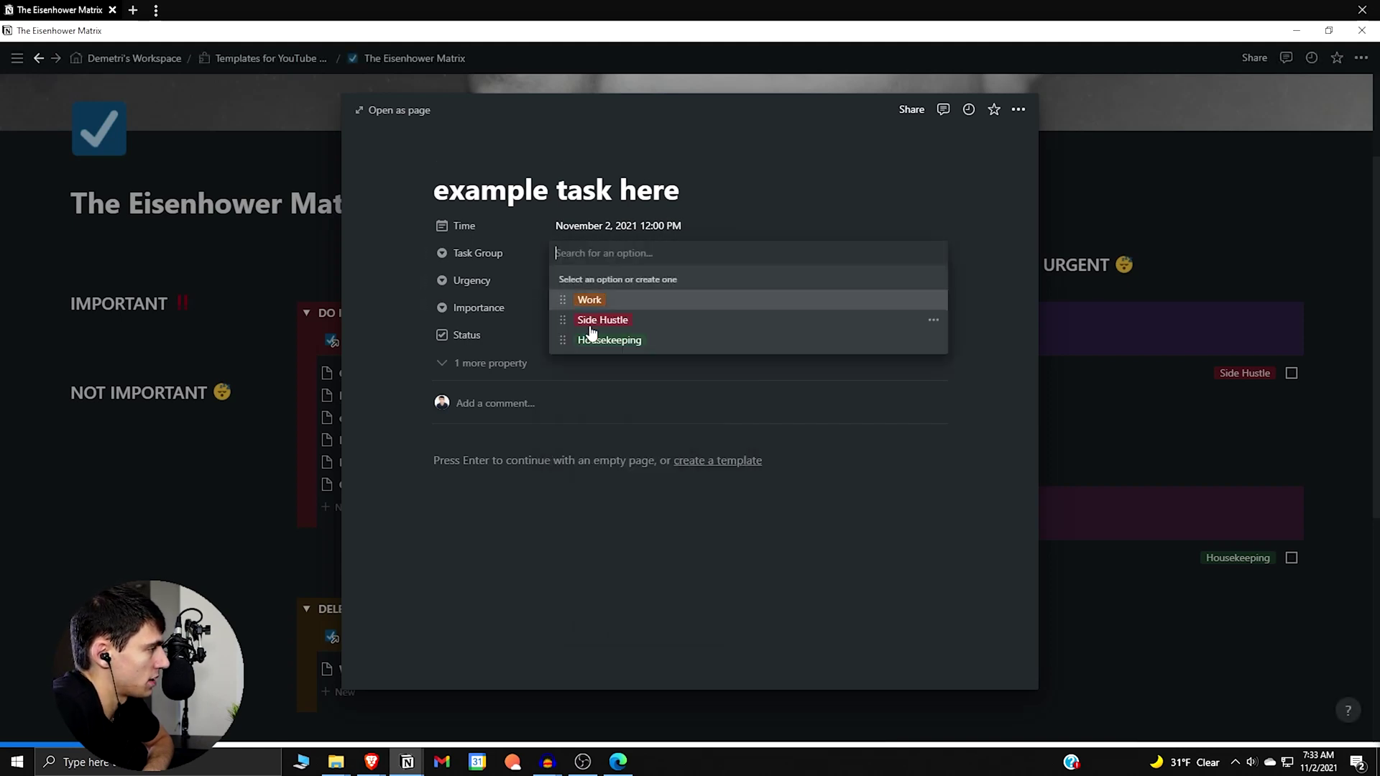
key("Return")
key("Escape")
left_click(265, 437)
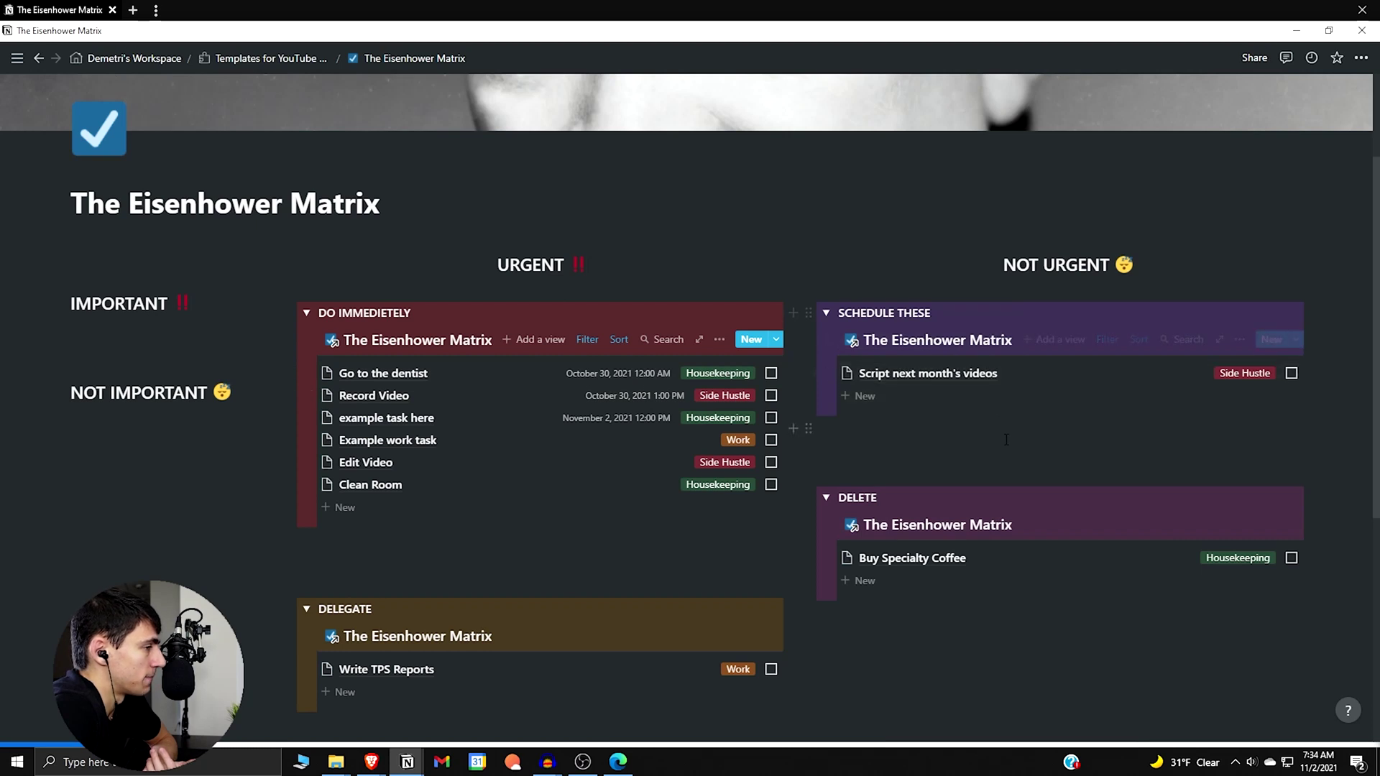
scroll(826, 370, "down", 1)
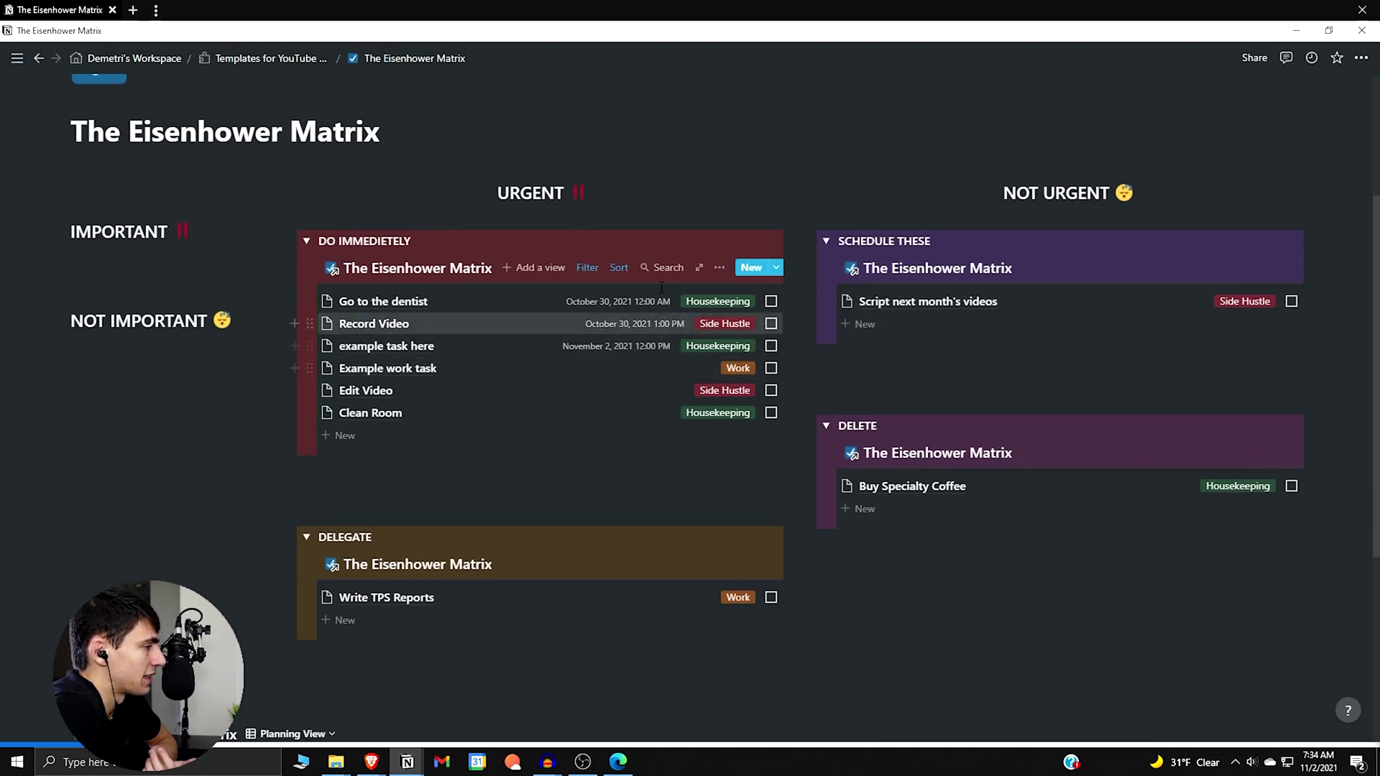
left_click(618, 268)
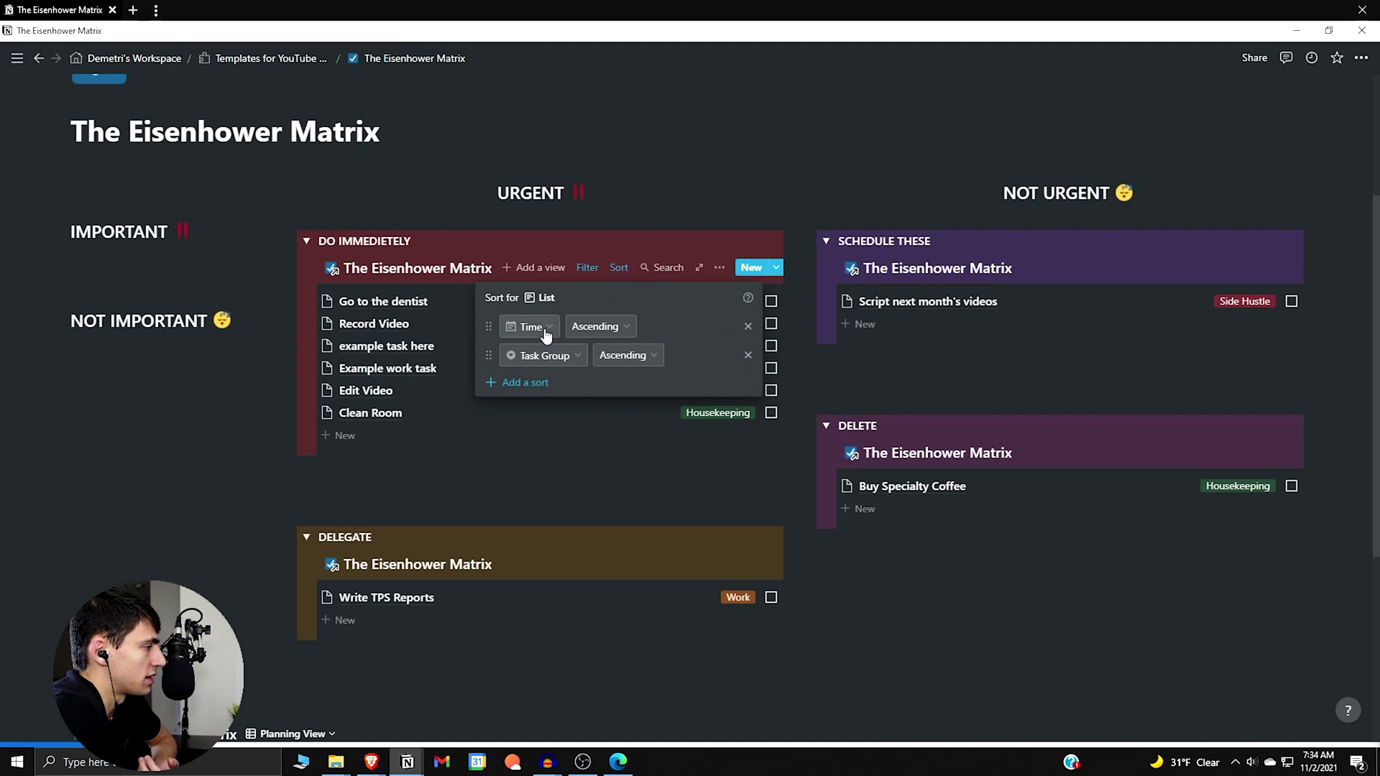
left_click(299, 369)
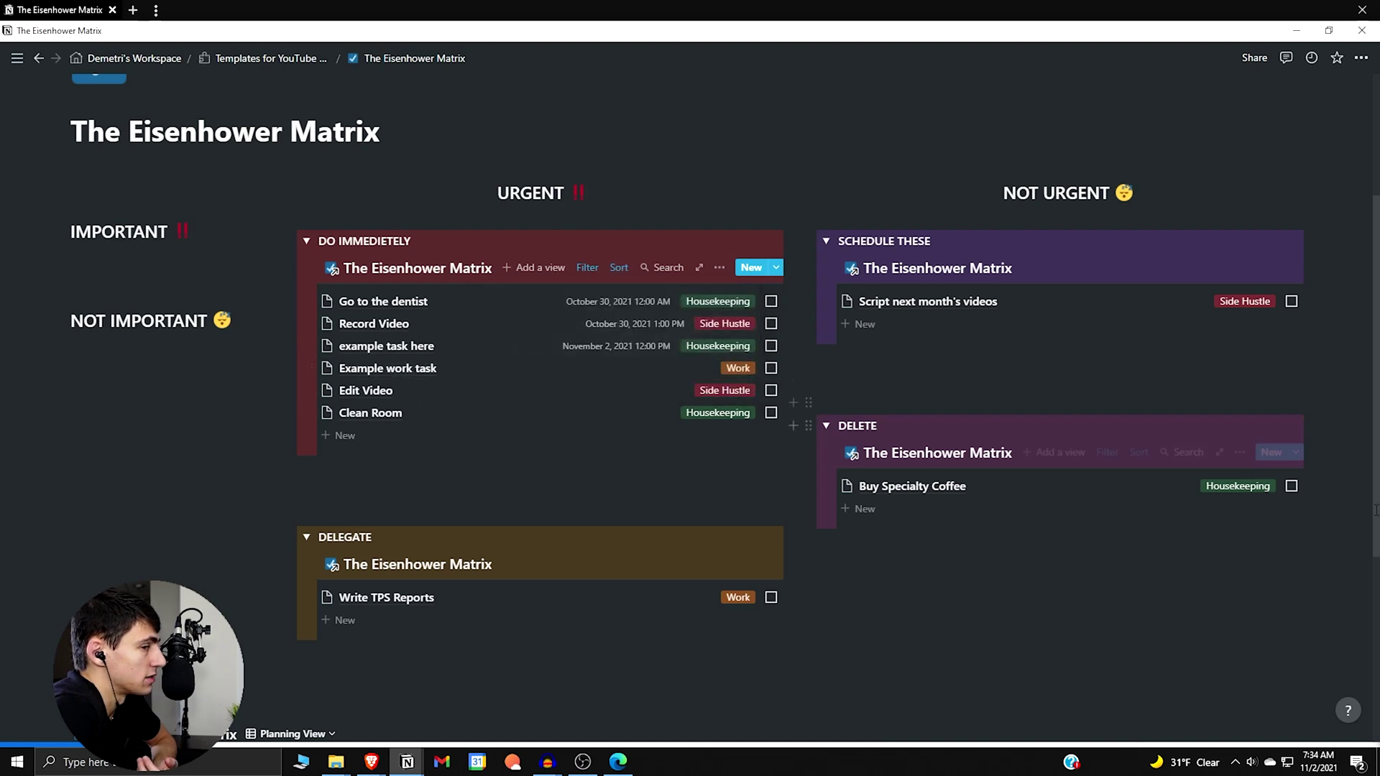
left_click(656, 372)
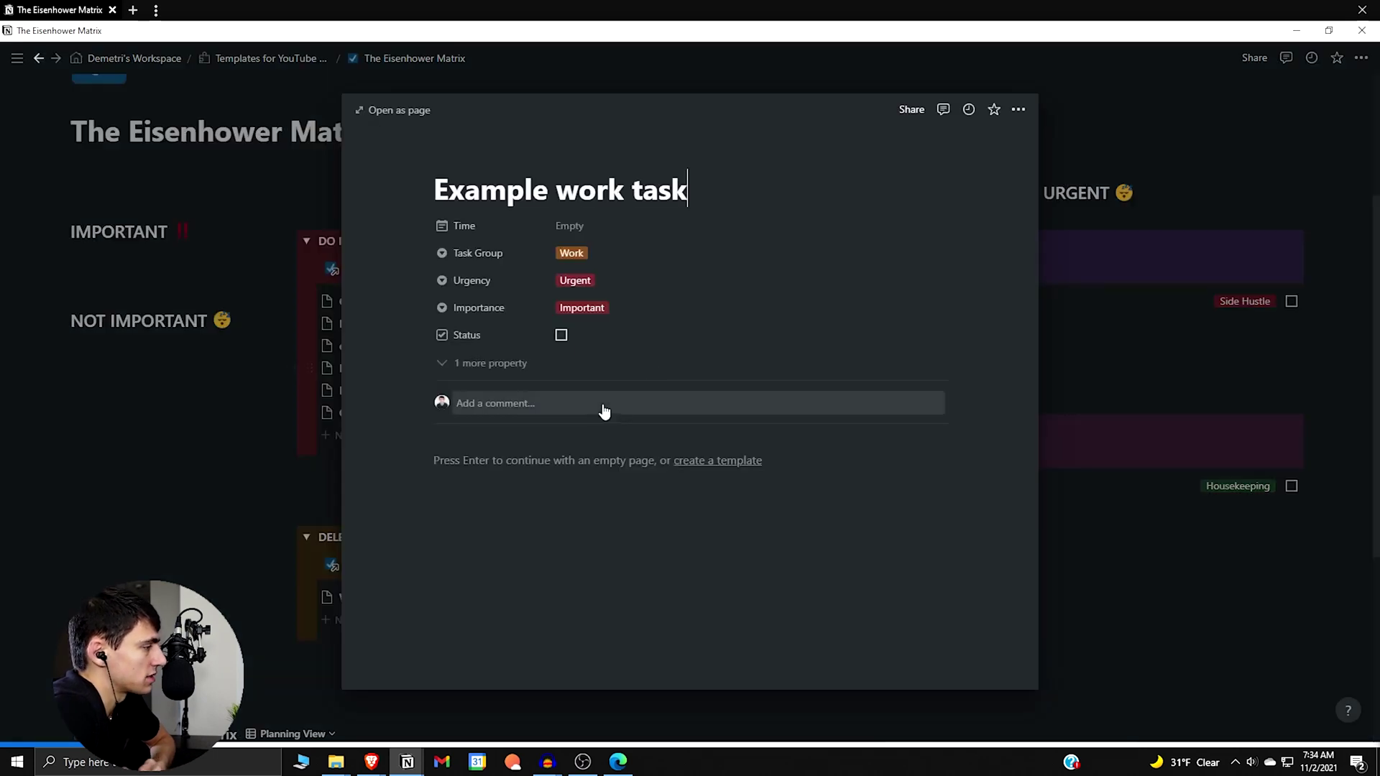
left_click(471, 364)
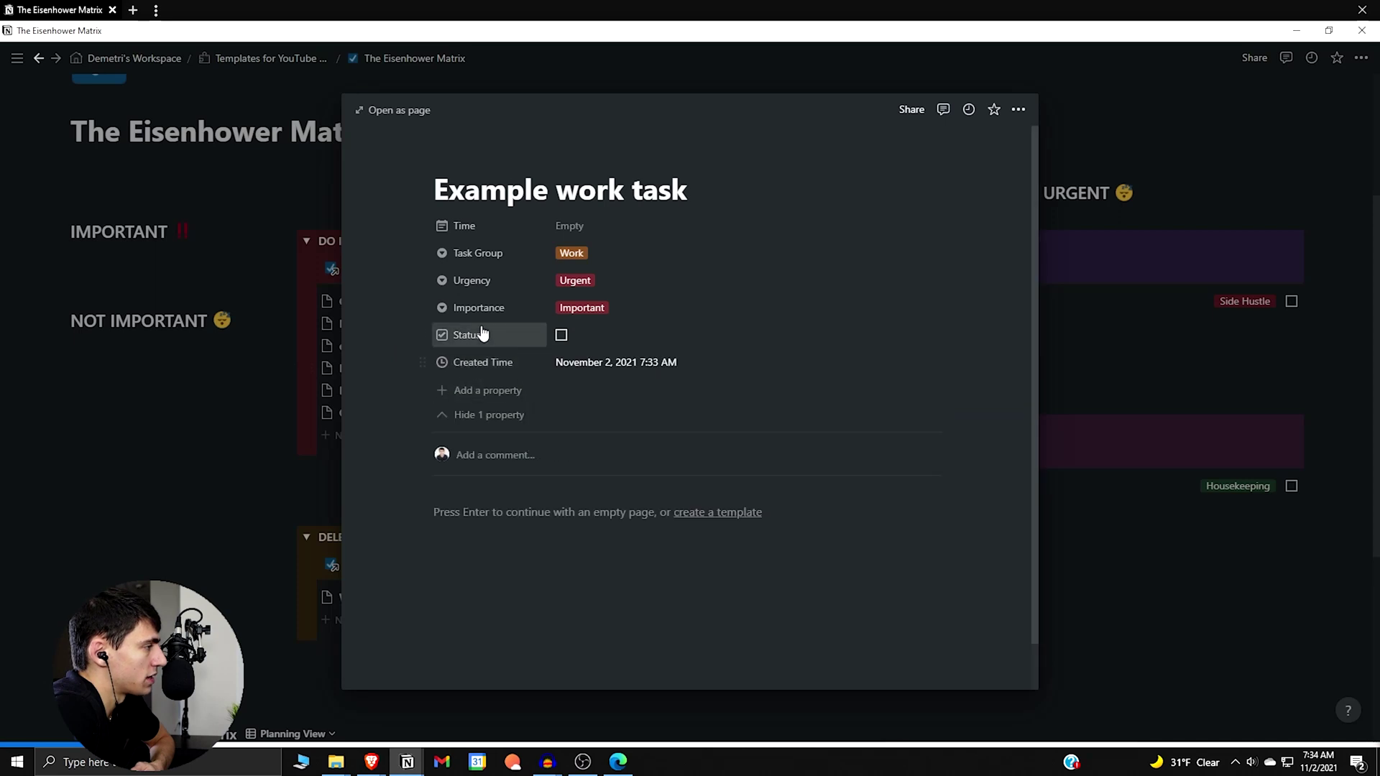
left_click(489, 411)
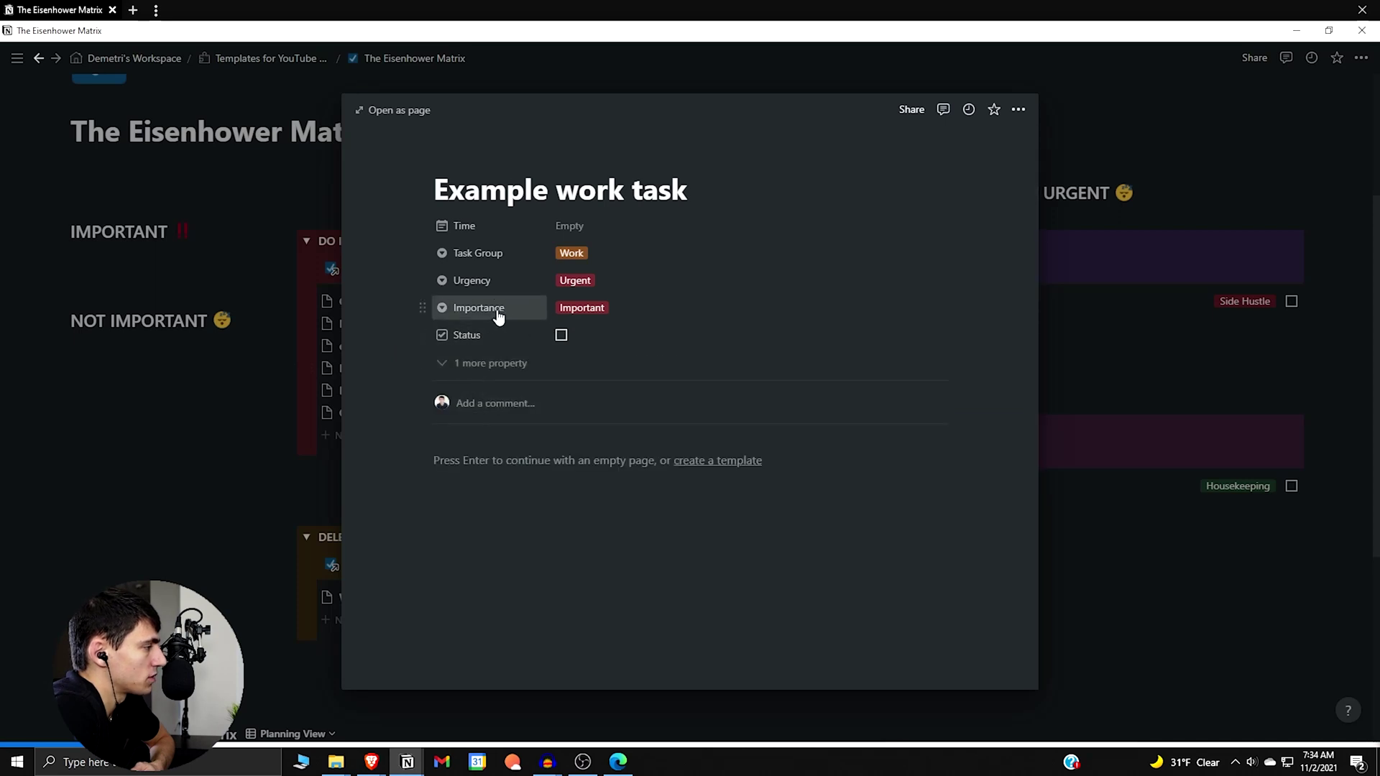
key("Escape")
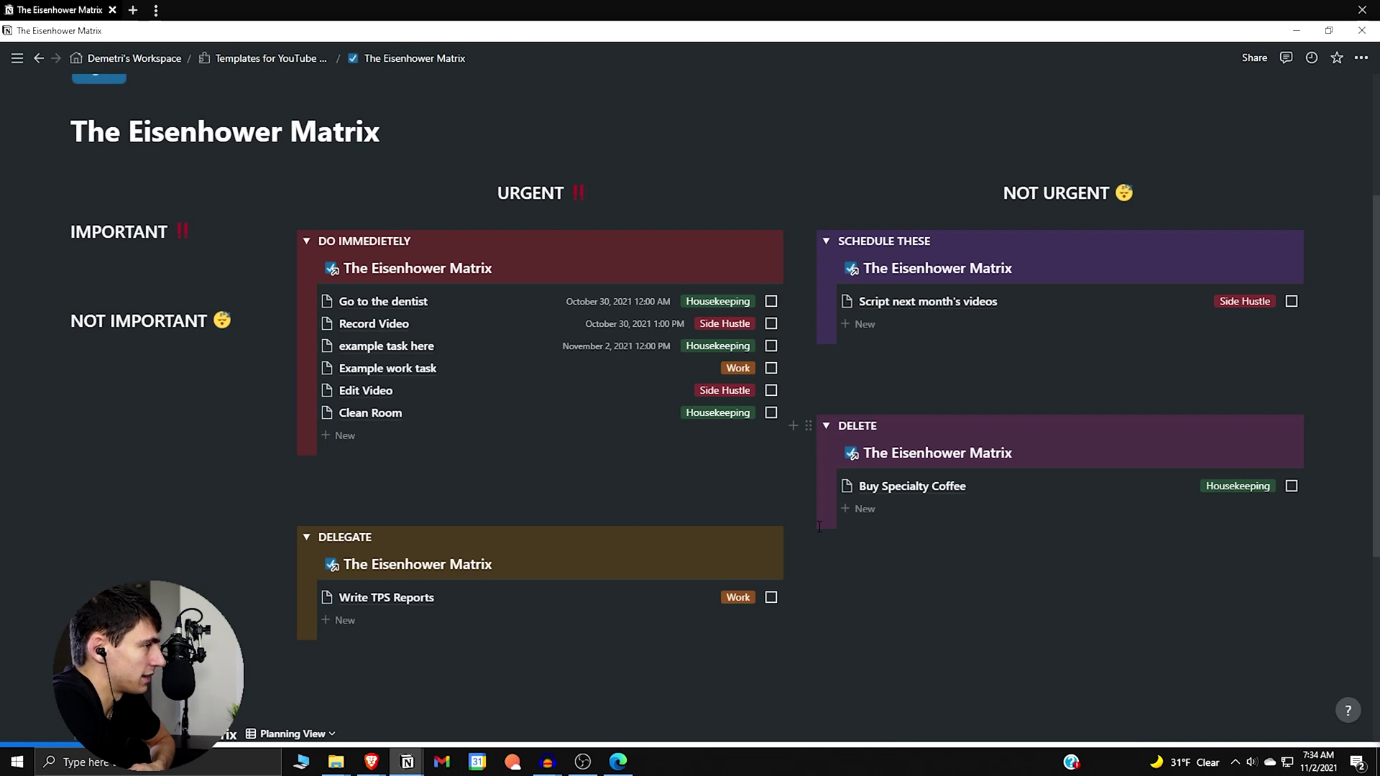
scroll(849, 513, "down", 4)
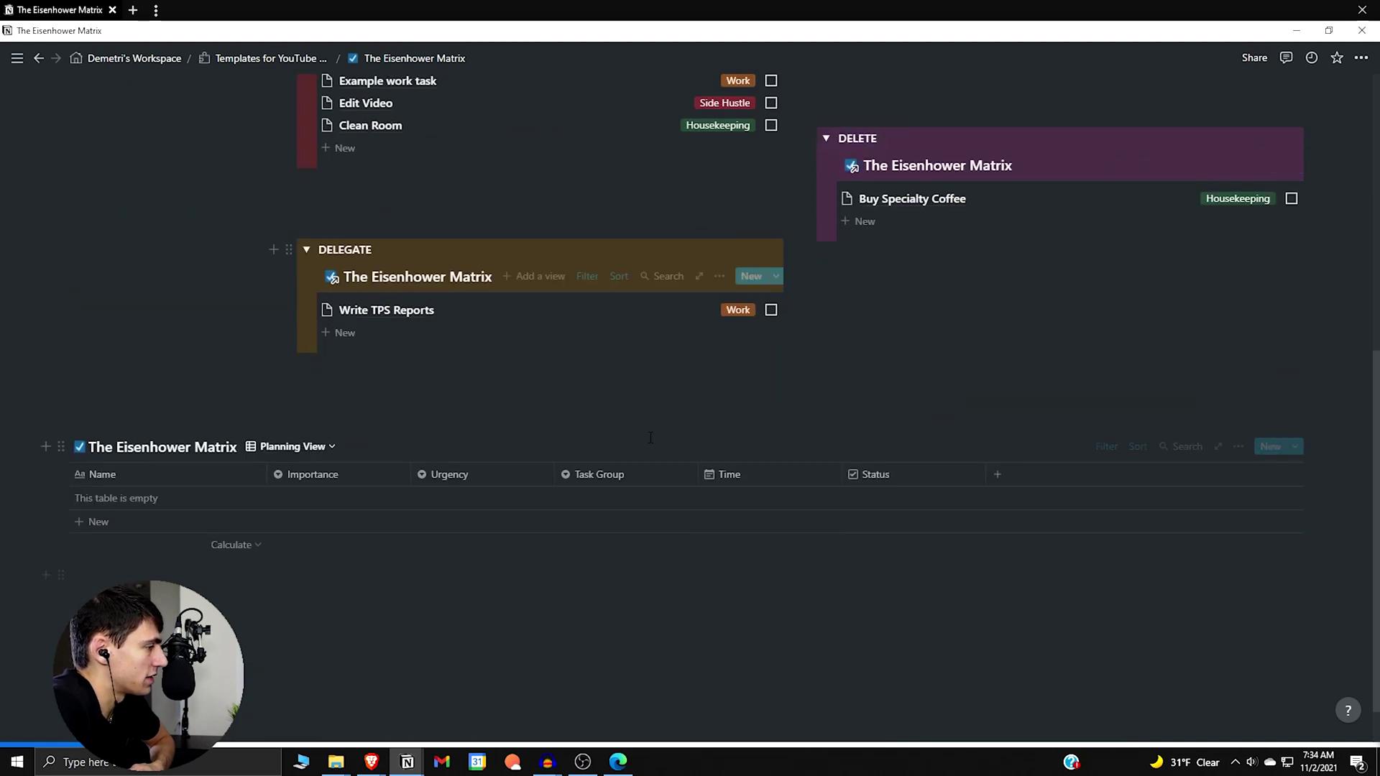
scroll(496, 449, "up", 2)
scroll(479, 429, "up", 2)
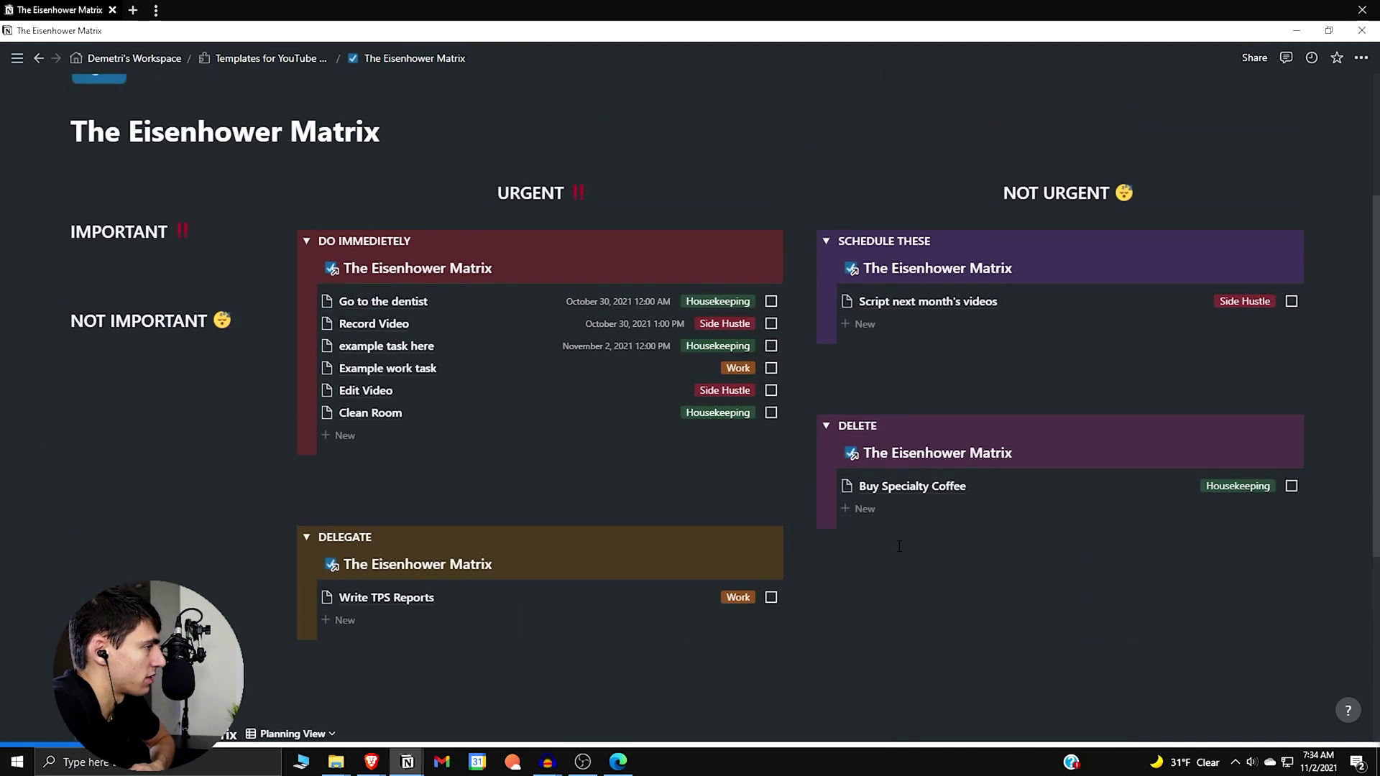
left_click(1107, 268)
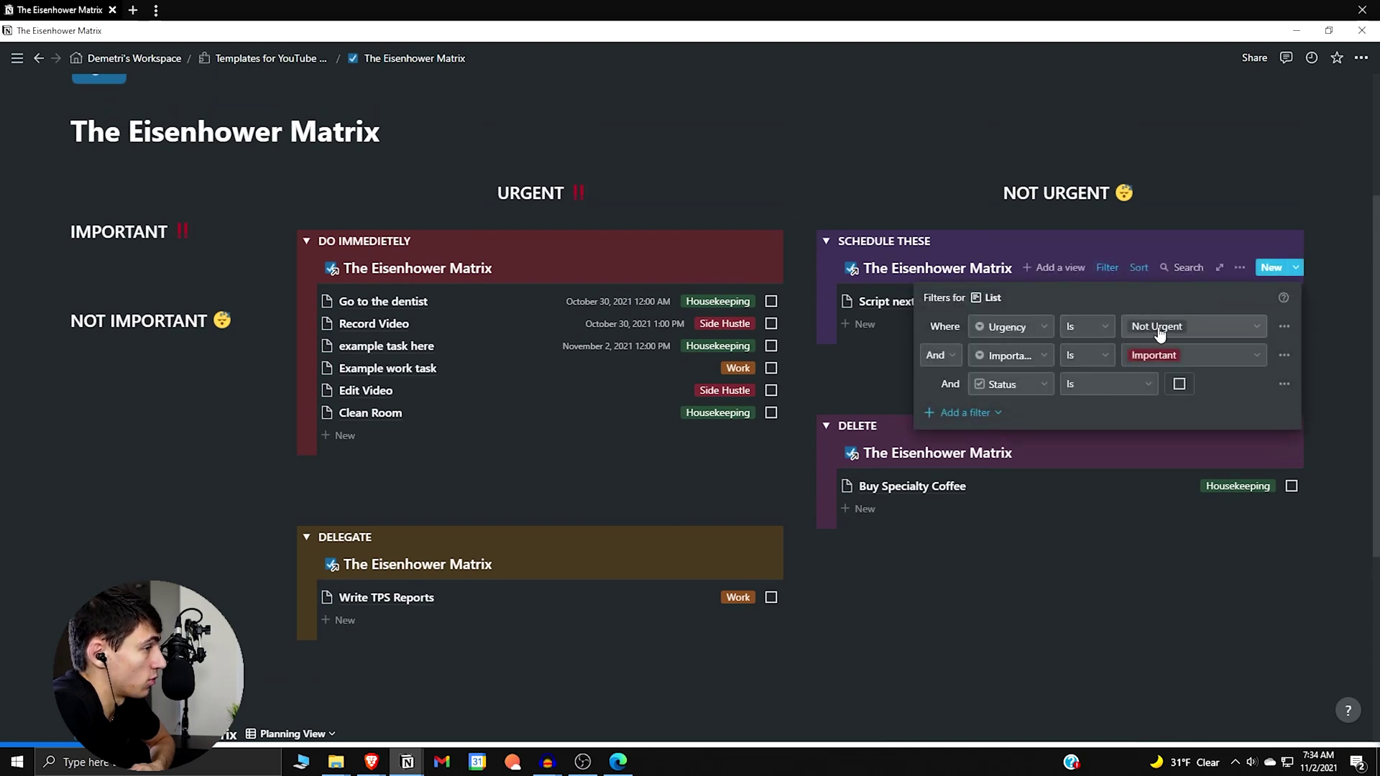
left_click(1127, 223)
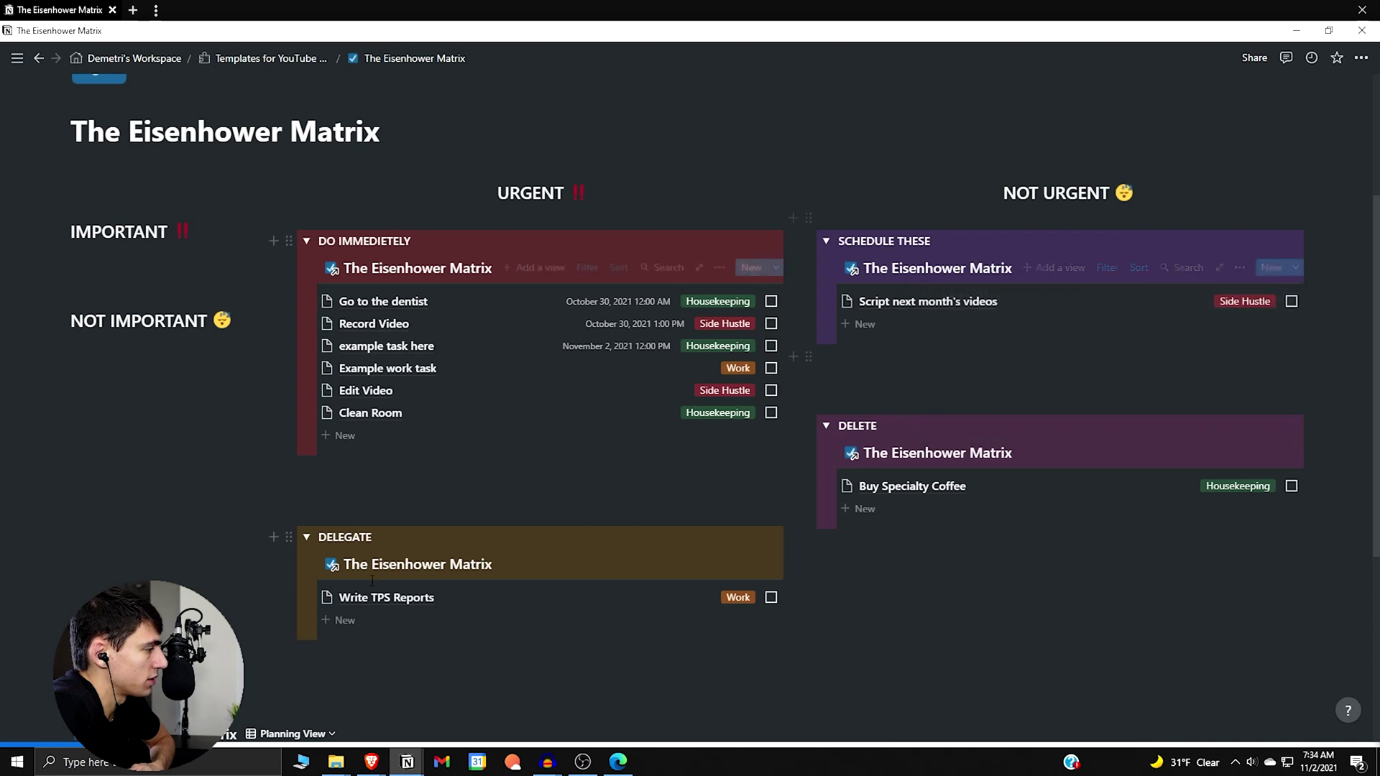
left_click(587, 563)
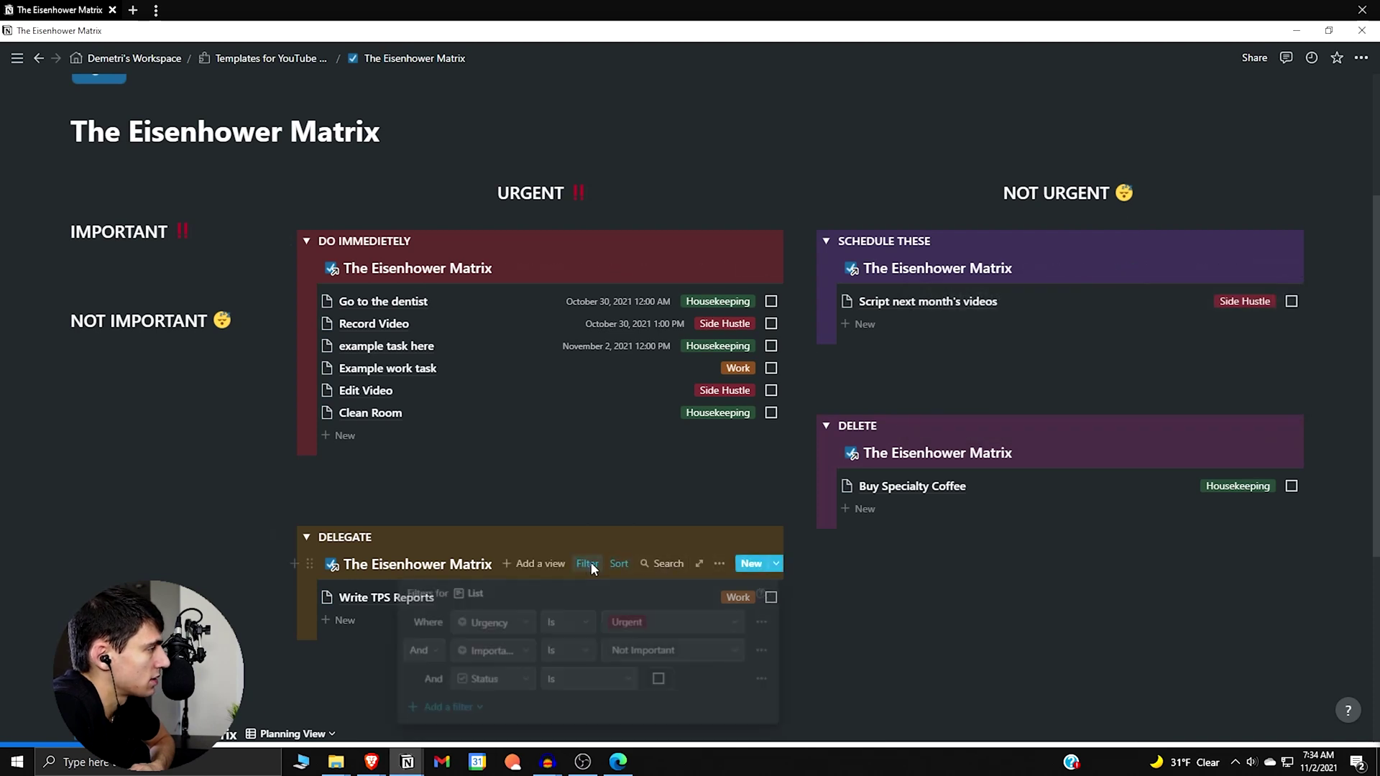
left_click(696, 558)
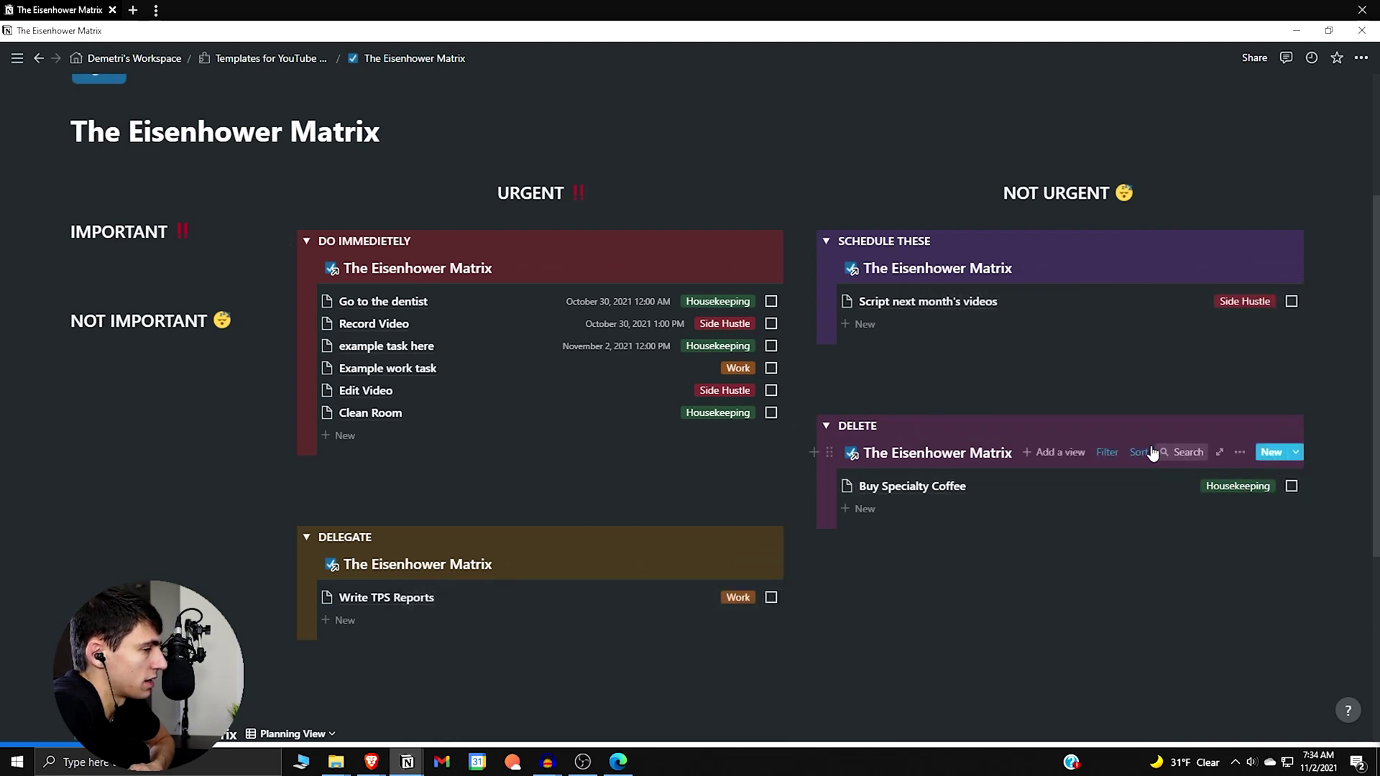
left_click(1107, 451)
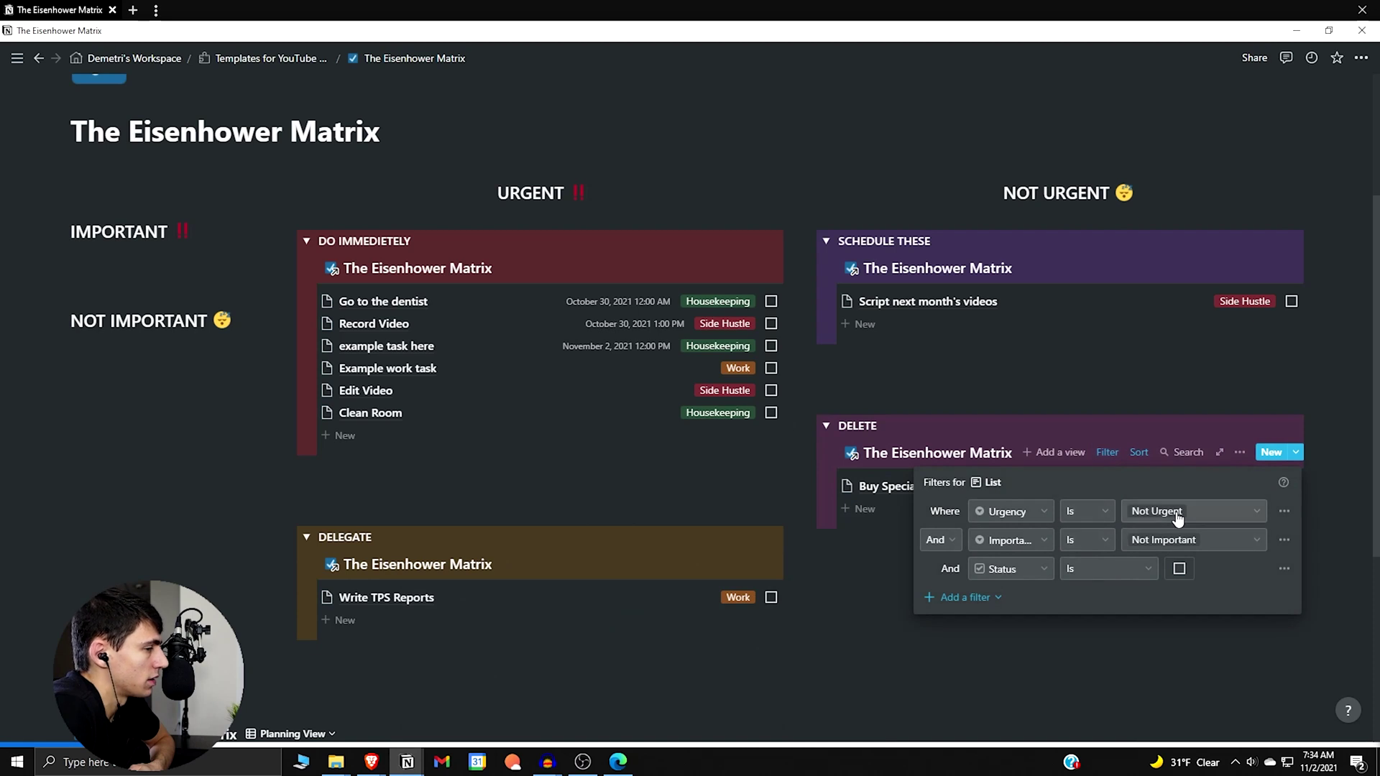
left_click(1109, 351)
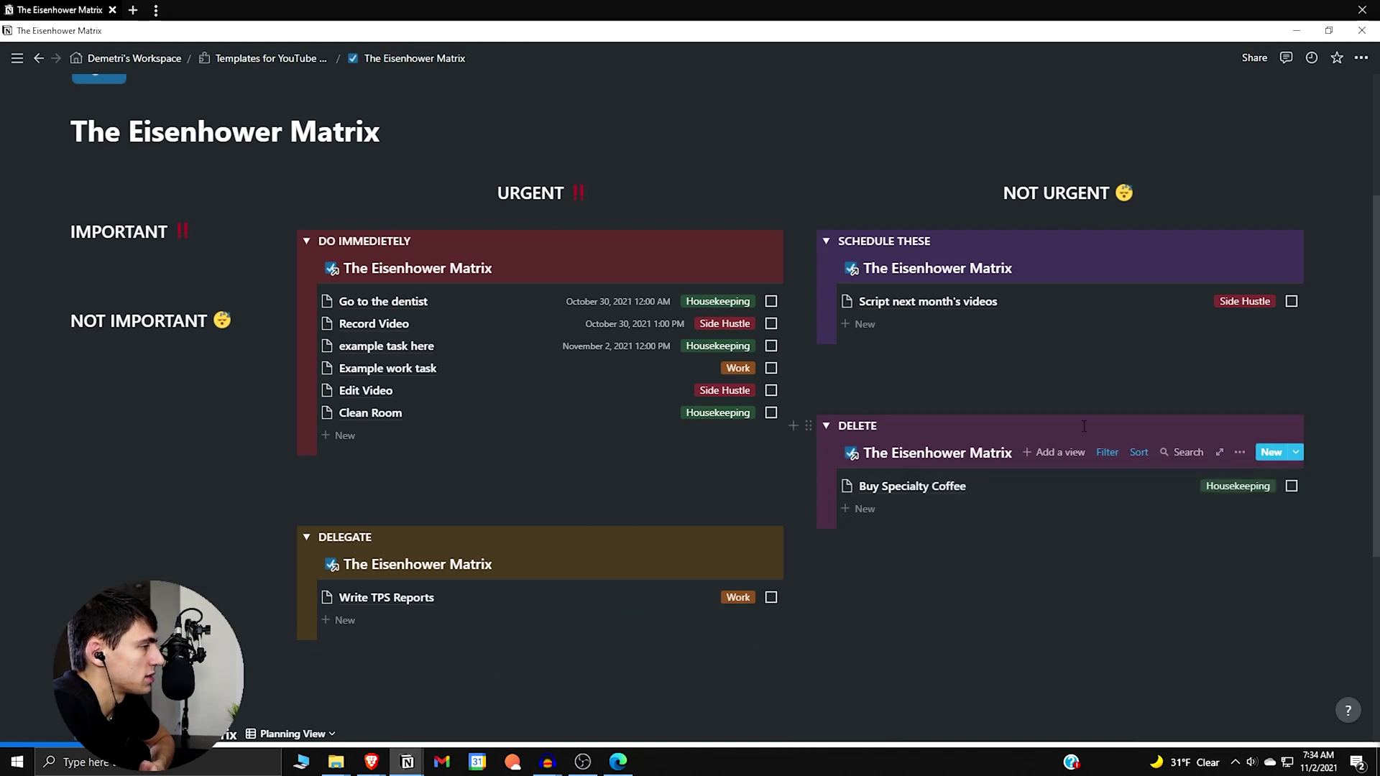